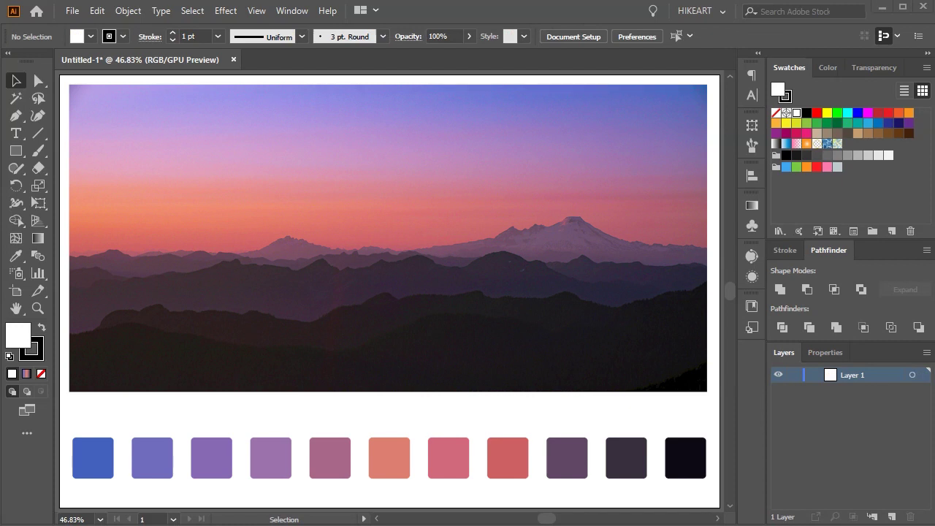
- Undo the placed sunset artwork to leave an empty artboard
{"action": "key", "text": "ctrl+z"}
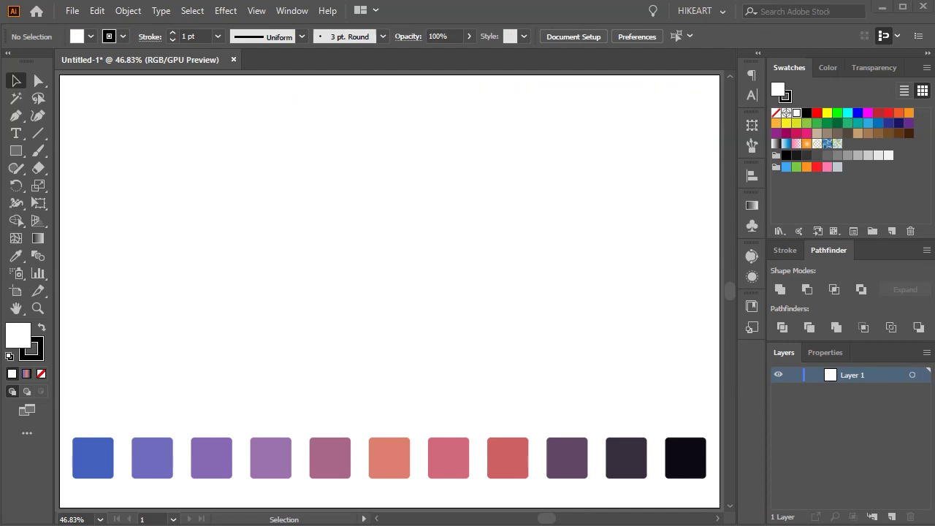
{"action": "key", "text": "ctrl+shift+z"}
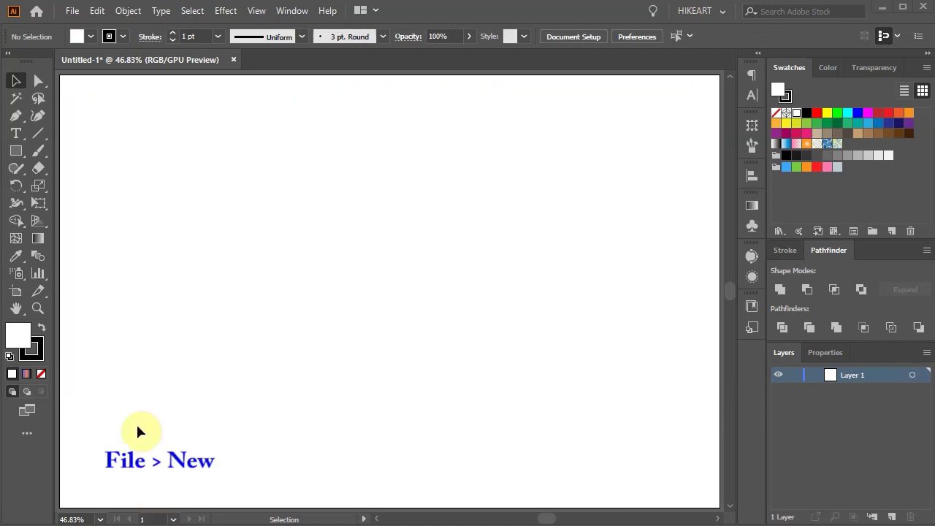
{"action": "left_click", "coordinate": [73, 10]}
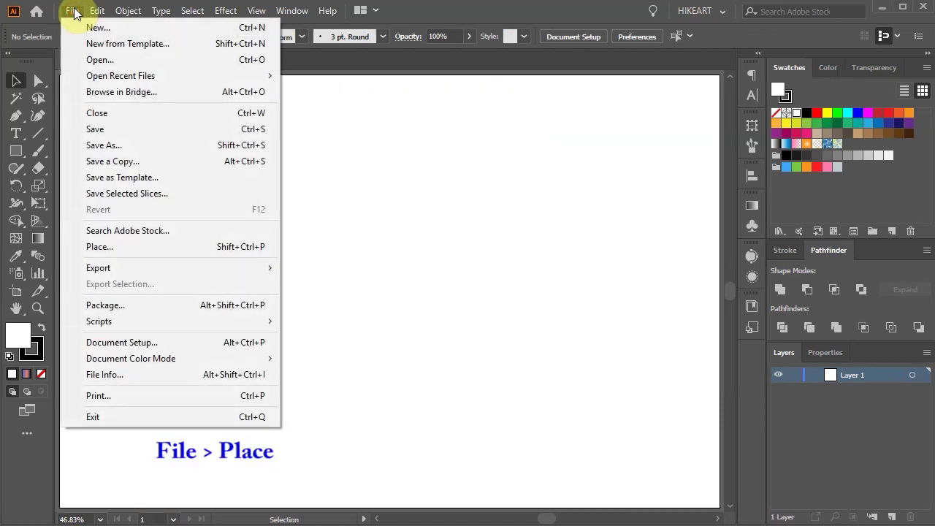
- Place DSC03145a2 as a linked image, sized from the artboard's top-left corner
{"action": "left_click", "coordinate": [130, 246]}
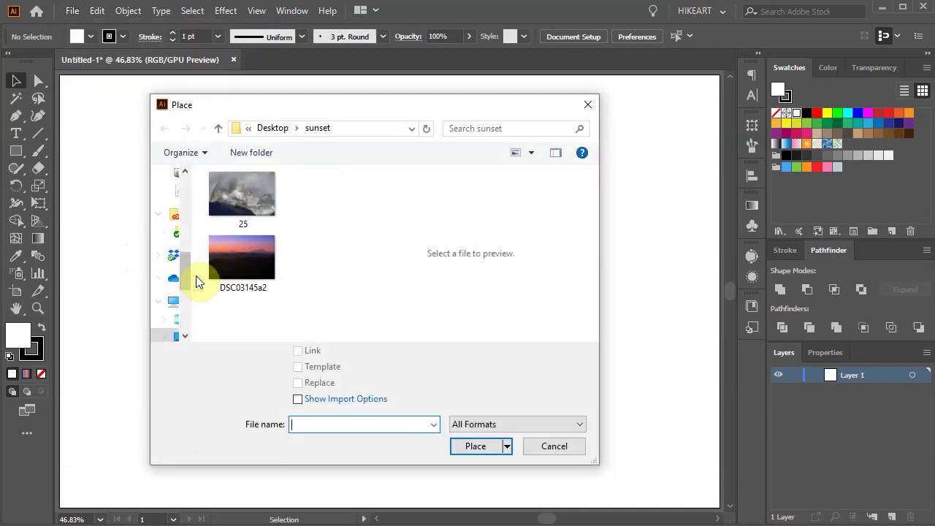
{"action": "left_click", "coordinate": [242, 267]}
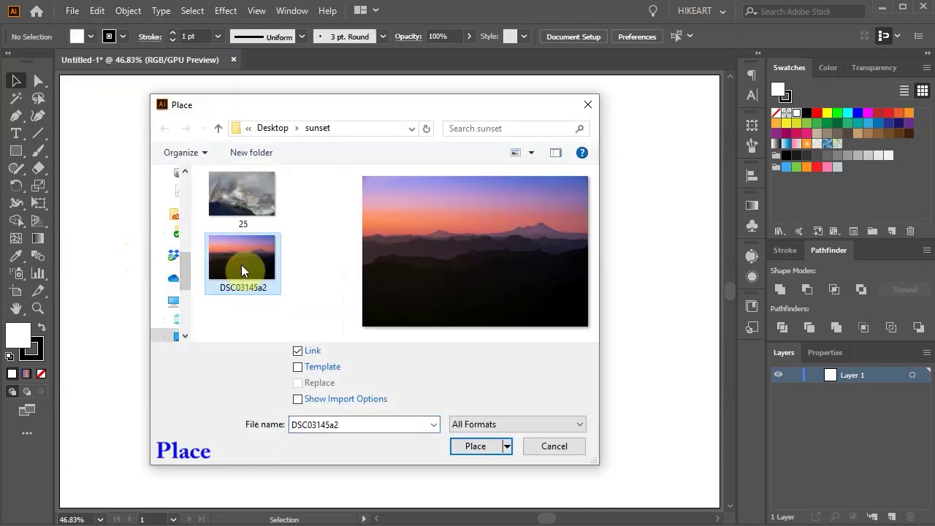
{"action": "left_click", "coordinate": [473, 445]}
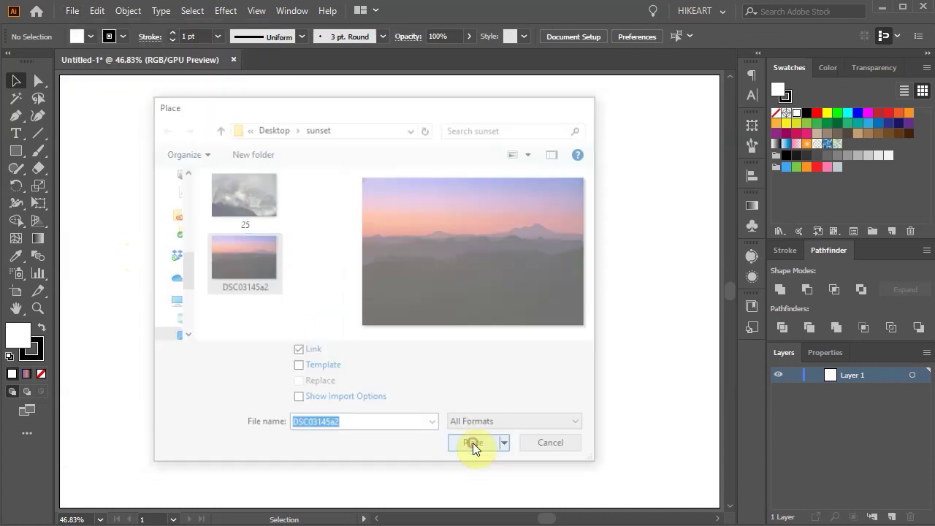
{"action": "left_click_drag", "start_coordinate": [74, 116], "coordinate": [502, 431]}
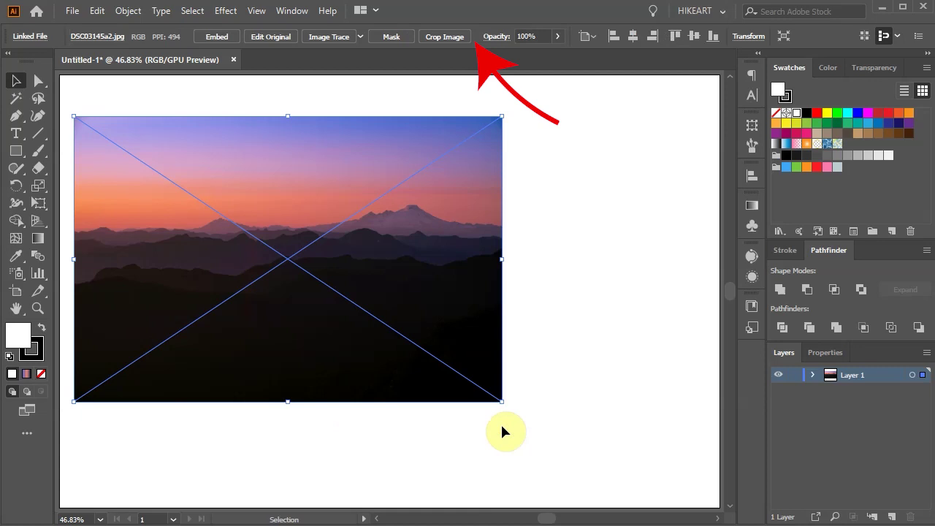
- Apply a Pixelate > Crystallize effect with cell size 282 to the photo
{"action": "left_click", "coordinate": [220, 11]}
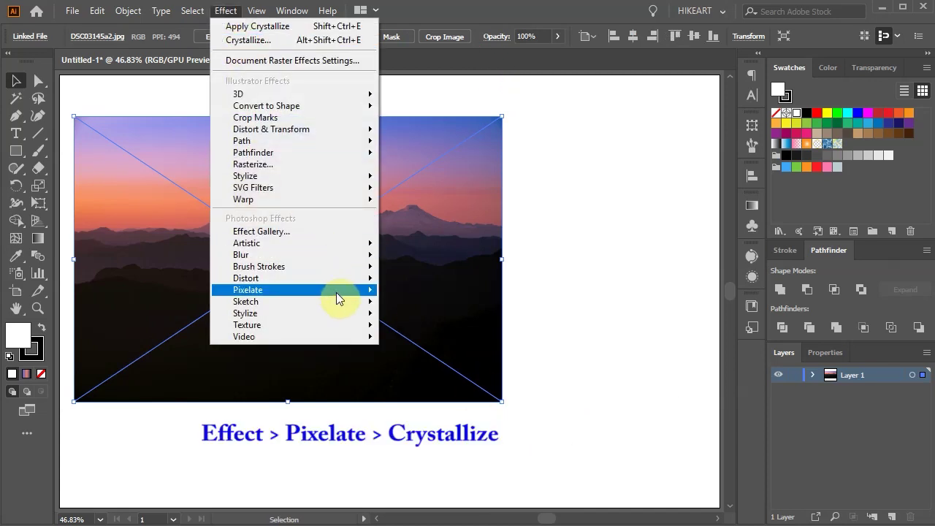
{"action": "mouse_move", "coordinate": [335, 290]}
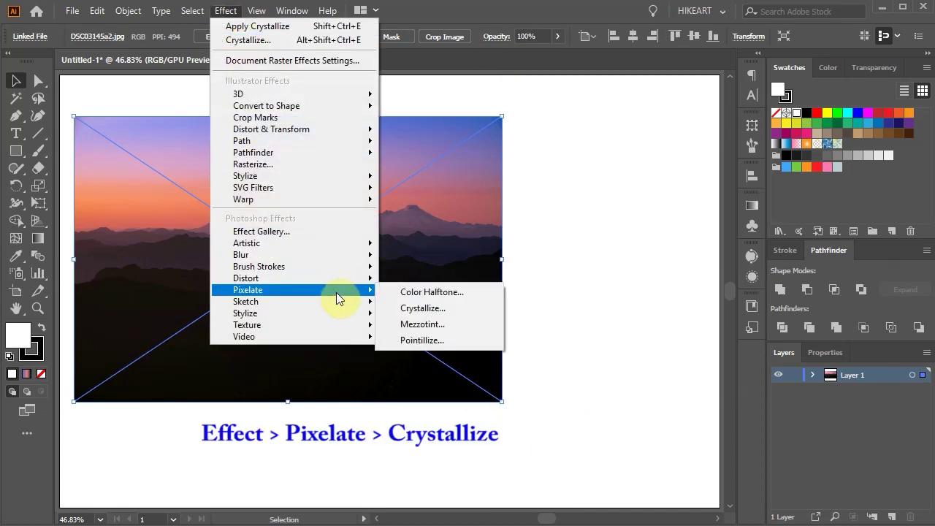
{"action": "left_click", "coordinate": [445, 311]}
{"action": "left_click", "coordinate": [374, 441]}
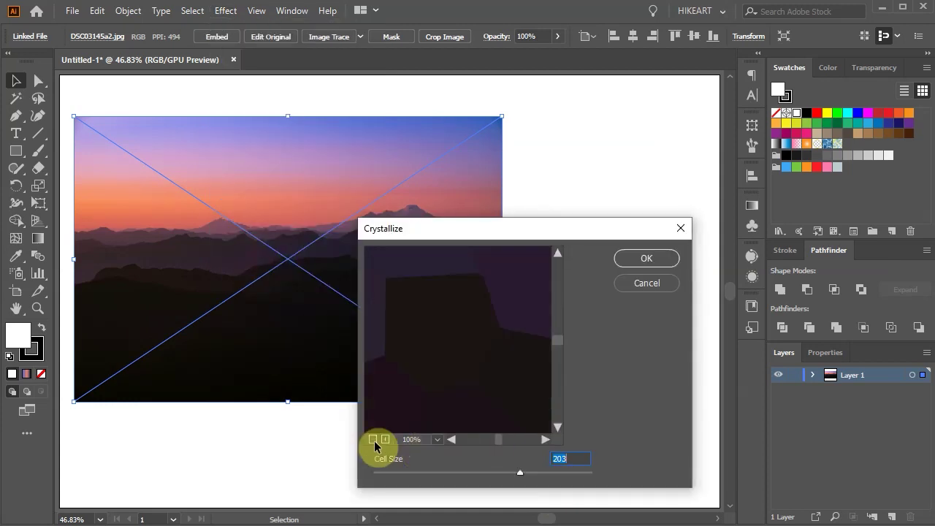
{"action": "left_click", "coordinate": [374, 441]}
{"action": "left_click", "coordinate": [374, 440]}
{"action": "left_click", "coordinate": [374, 441]}
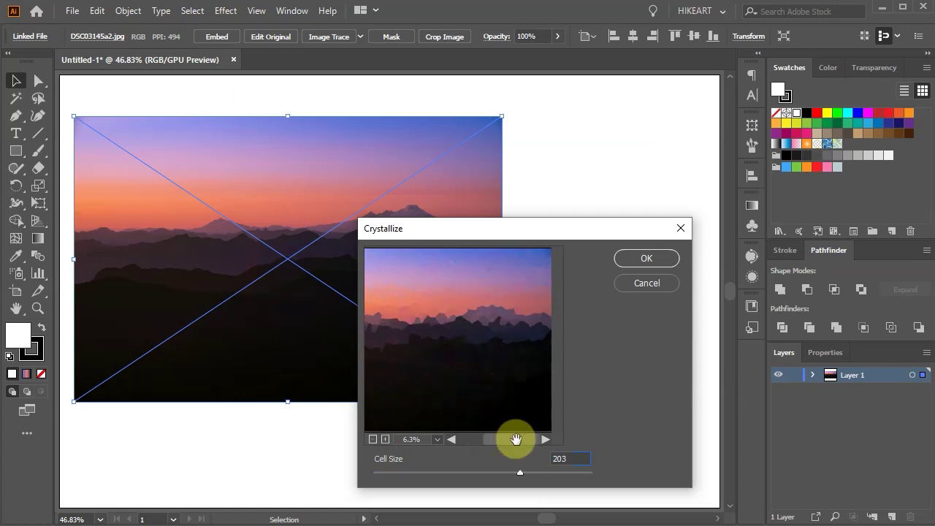
{"action": "left_click", "coordinate": [553, 473]}
{"action": "left_click", "coordinate": [553, 474]}
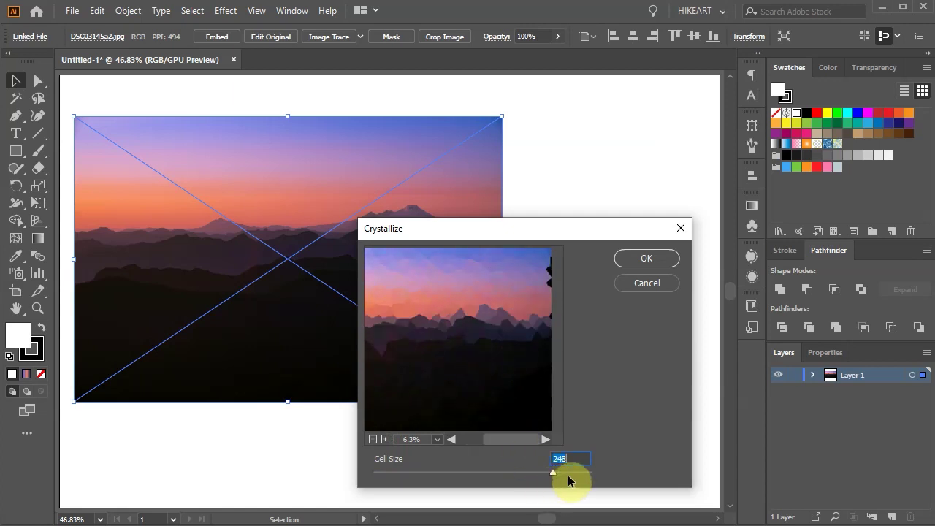
{"action": "left_click", "coordinate": [578, 473]}
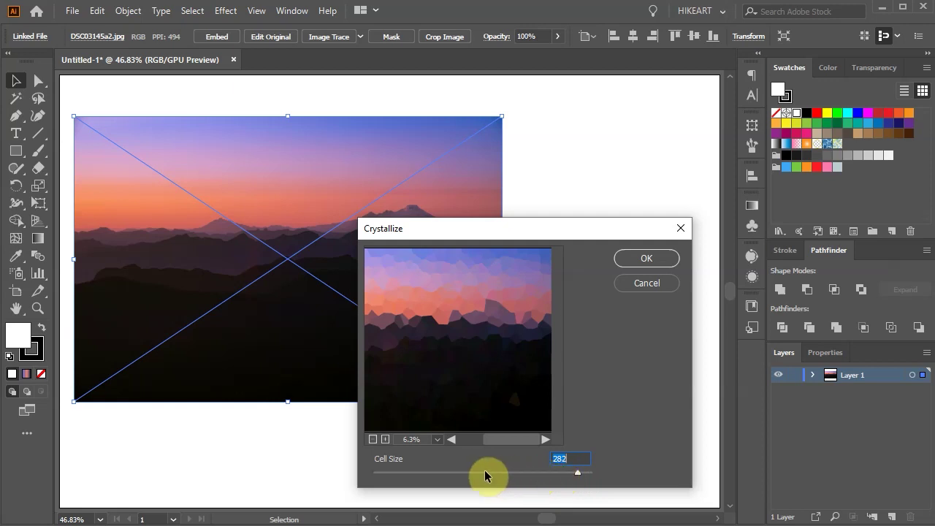
{"action": "left_click", "coordinate": [663, 258]}
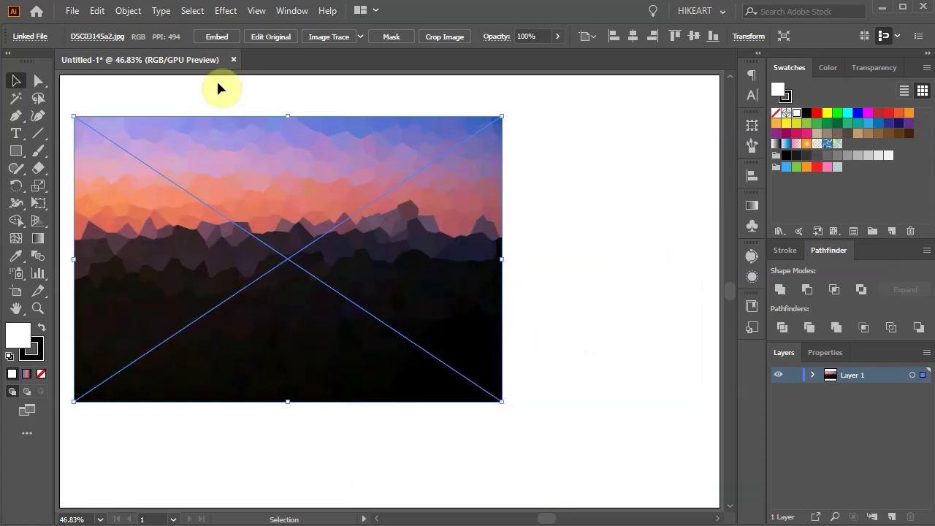
- Expand the photo's appearance so the crystallize effect is baked into an embedded image
{"action": "left_click", "coordinate": [128, 11]}
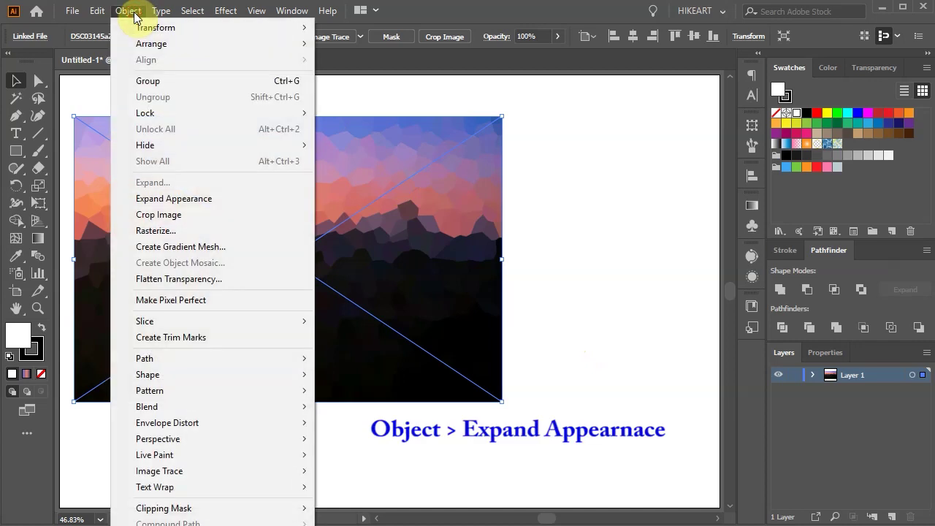
{"action": "left_click", "coordinate": [227, 198]}
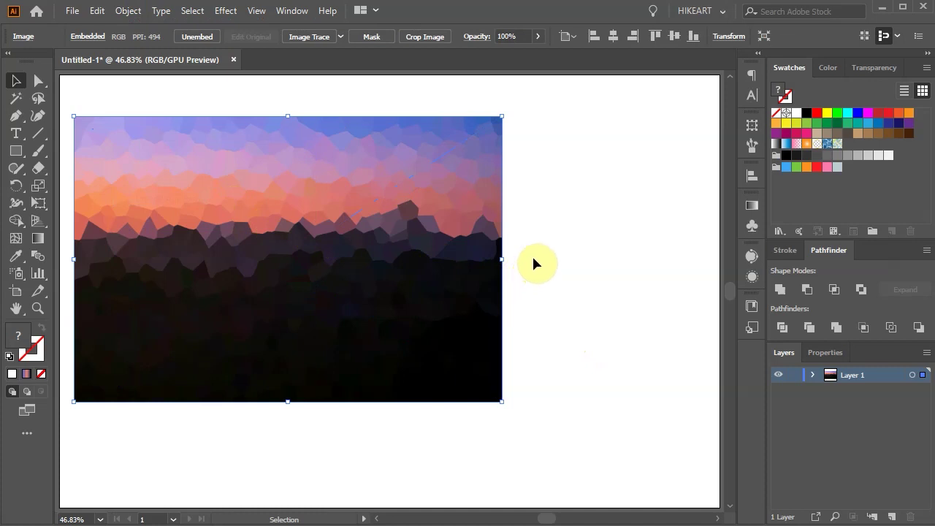
- Sample the blue at the top of the crystallized image as the fill colour
{"action": "key", "text": "i"}
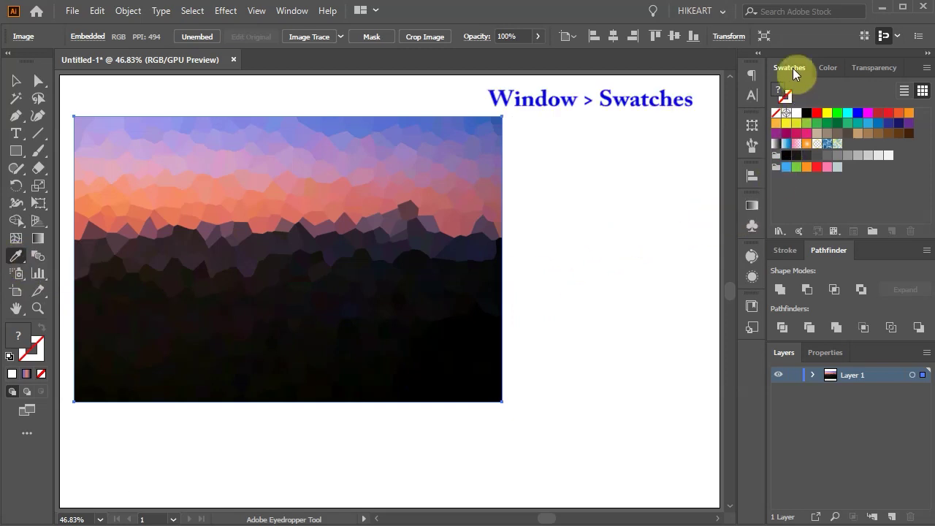
{"action": "left_click", "coordinate": [292, 10]}
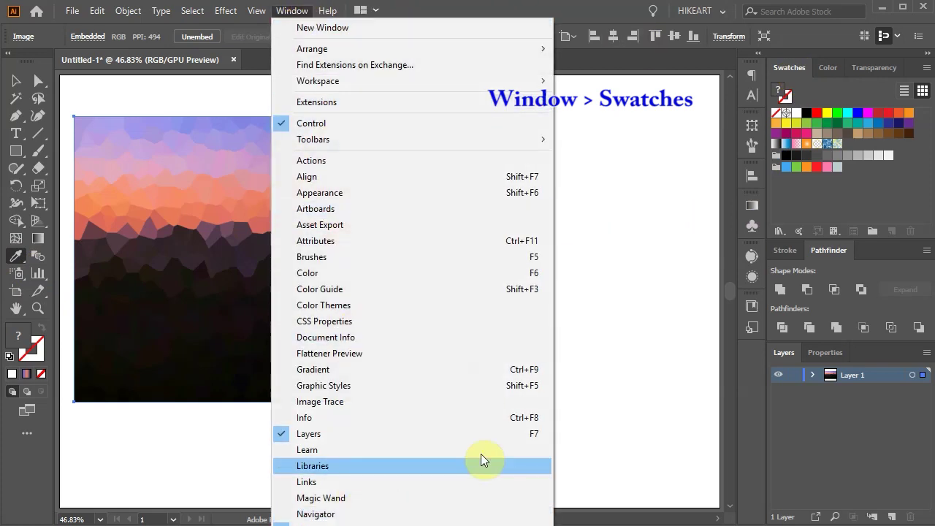
{"action": "left_click", "coordinate": [774, 163]}
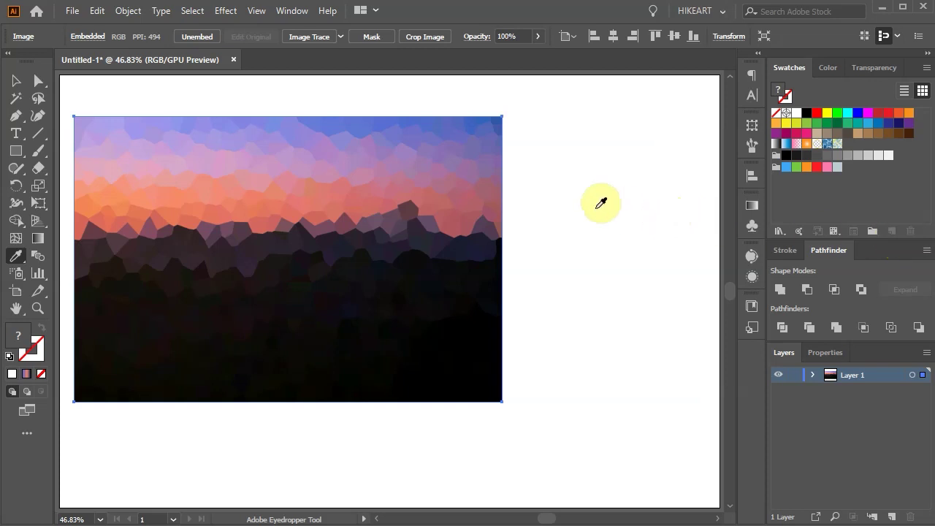
{"action": "left_click", "coordinate": [476, 115]}
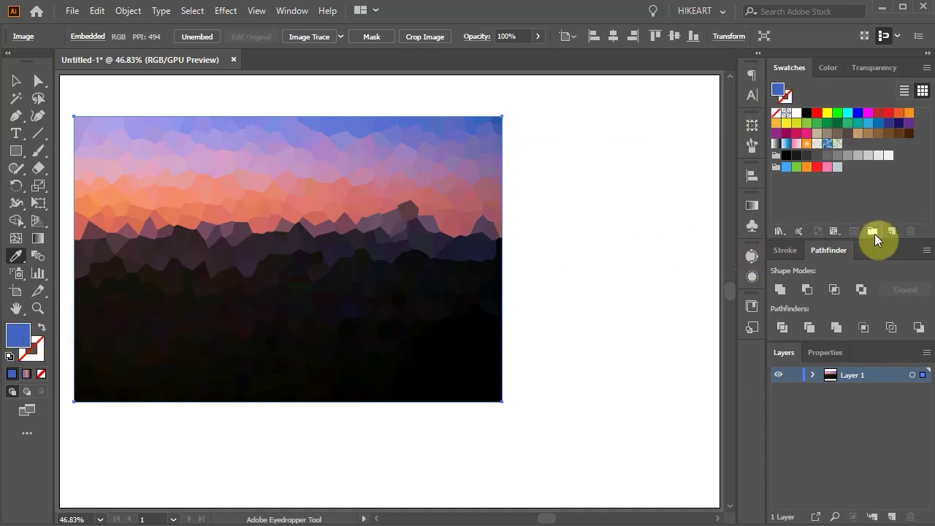
- Save the sampled blue as swatch R=63 G=100 B=193, without adding it to a library
{"action": "left_click", "coordinate": [893, 231]}
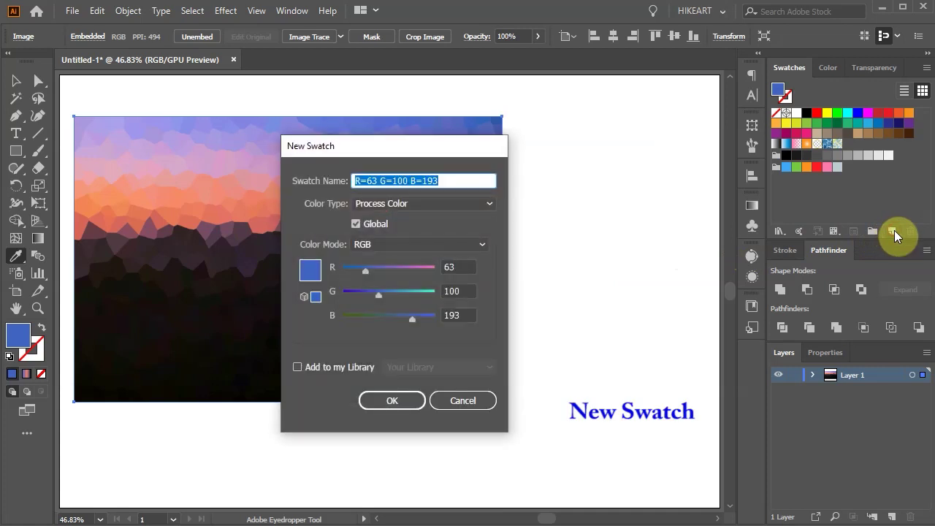
{"action": "left_click_drag", "start_coordinate": [482, 146], "coordinate": [684, 95]}
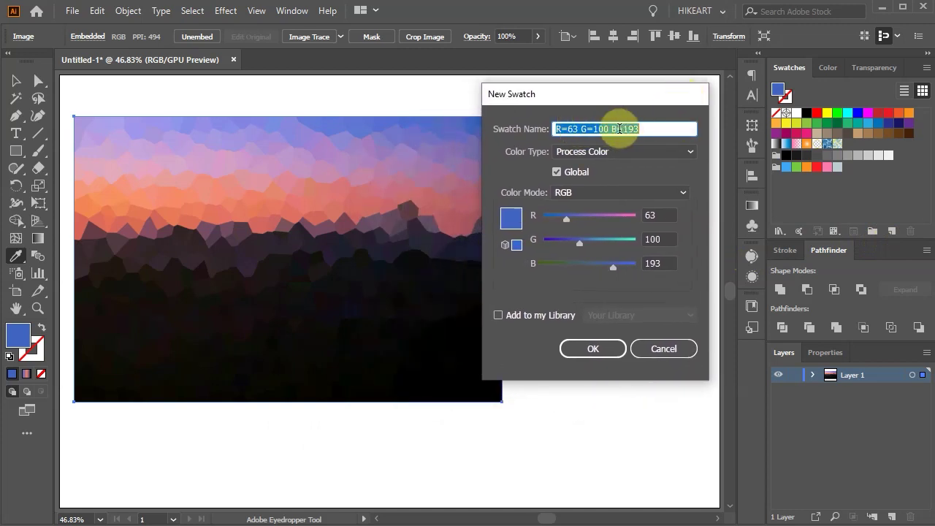
{"action": "left_click", "coordinate": [496, 314]}
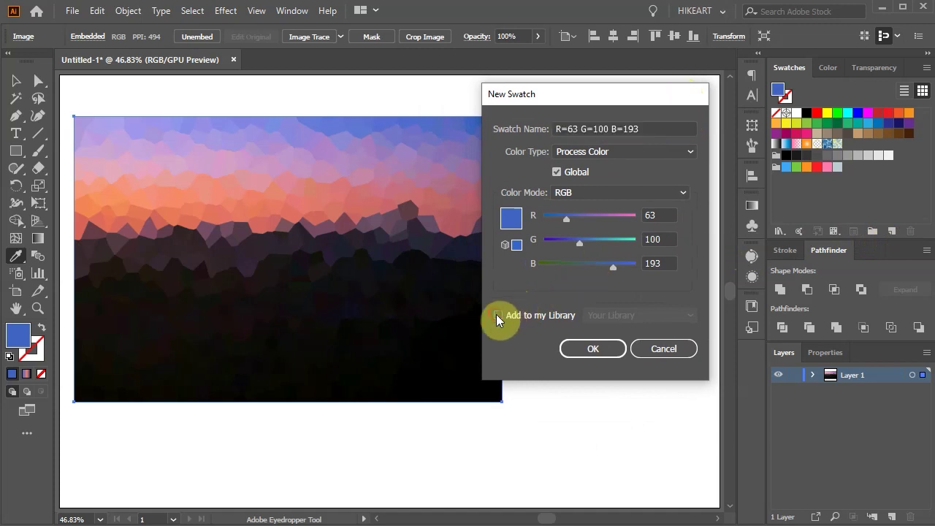
{"action": "left_click", "coordinate": [500, 313]}
{"action": "left_click", "coordinate": [592, 348]}
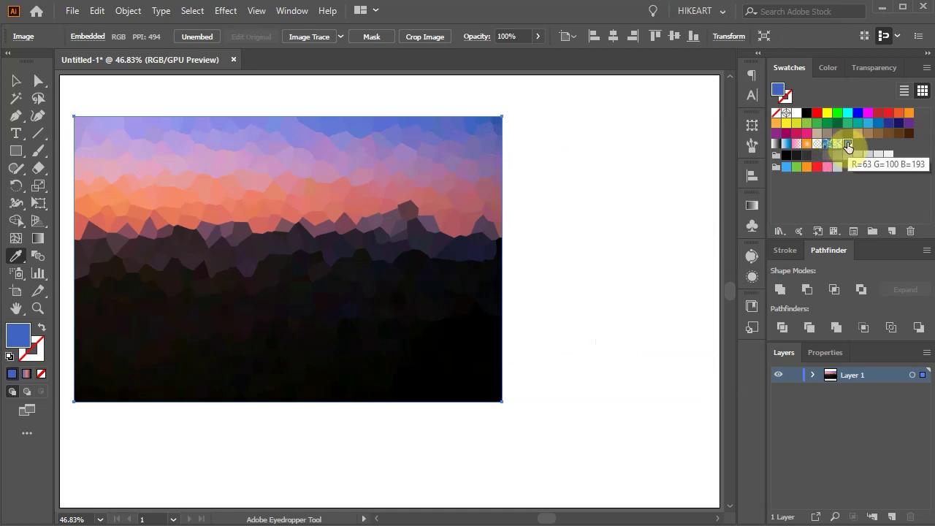
- Sample lavender, purple and pink sky colours, saving each as a new swatch
{"action": "left_click", "coordinate": [434, 136]}
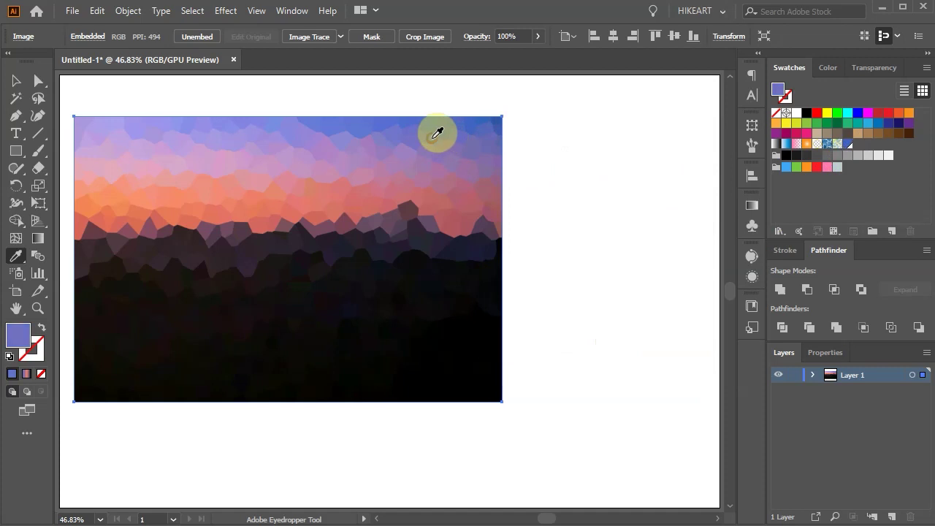
{"action": "left_click", "coordinate": [892, 231]}
{"action": "left_click", "coordinate": [609, 350]}
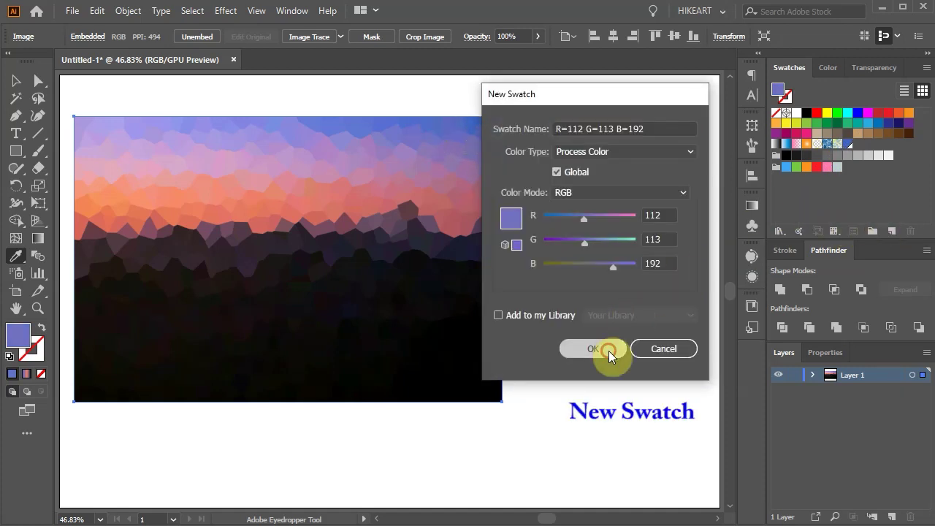
{"action": "left_click", "coordinate": [448, 147]}
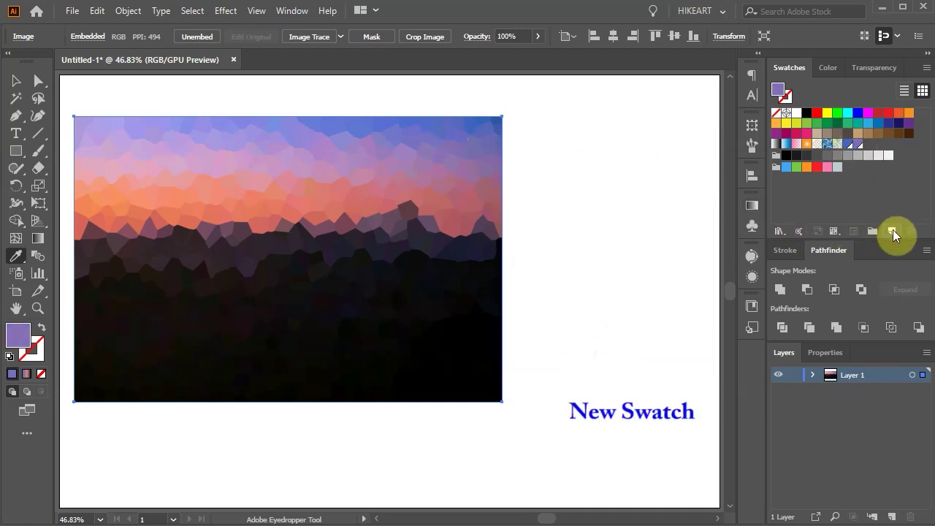
{"action": "left_click", "coordinate": [893, 231]}
{"action": "left_click", "coordinate": [599, 348]}
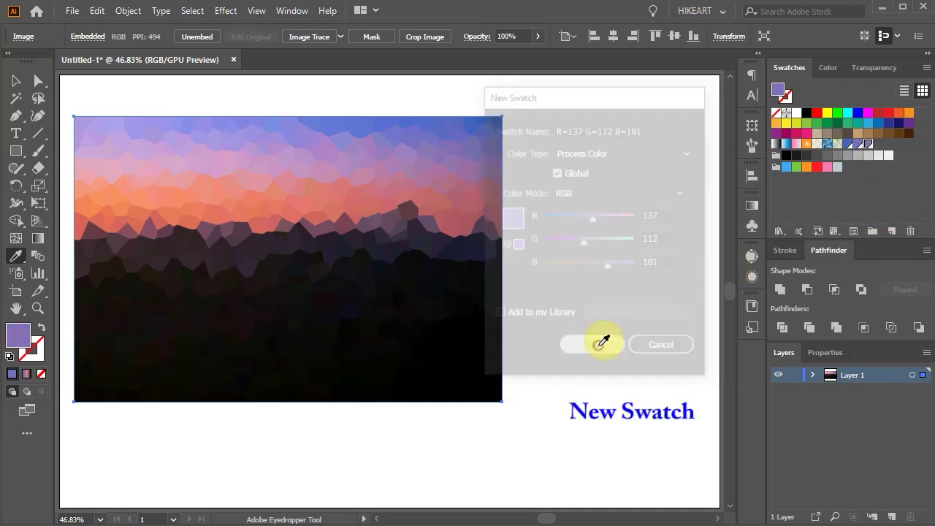
{"action": "left_click", "coordinate": [427, 158]}
{"action": "left_click", "coordinate": [892, 231]}
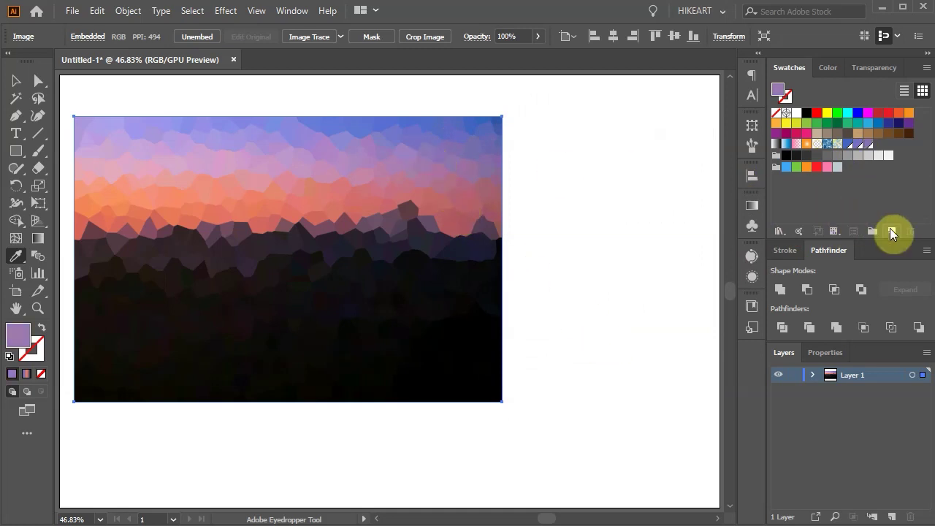
{"action": "left_click", "coordinate": [613, 349]}
{"action": "left_click", "coordinate": [445, 179]}
{"action": "left_click", "coordinate": [891, 231]}
{"action": "left_click", "coordinate": [594, 349]}
- Add swatches for a pink and two salmon tones from the horizon glow
{"action": "left_click", "coordinate": [355, 183]}
{"action": "left_click", "coordinate": [889, 232]}
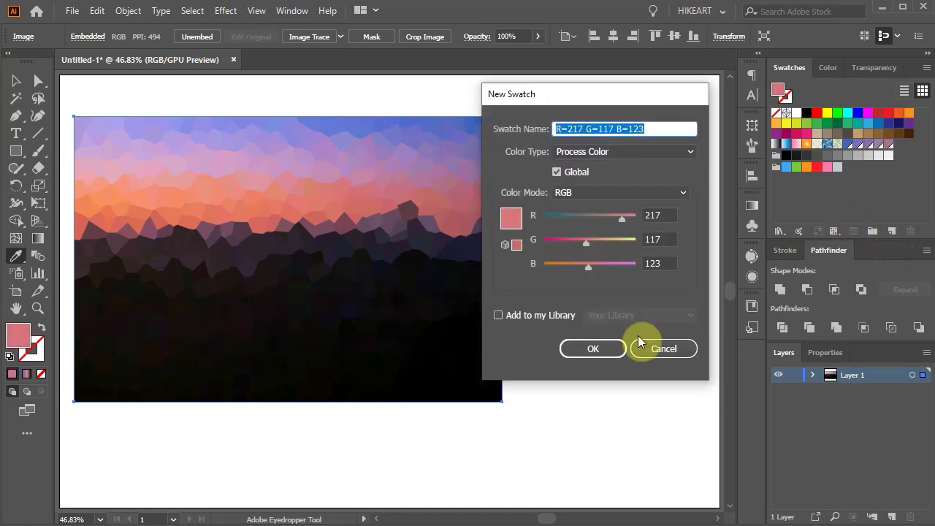
{"action": "left_click", "coordinate": [621, 348]}
{"action": "left_click", "coordinate": [353, 201]}
{"action": "left_click", "coordinate": [891, 231]}
{"action": "left_click", "coordinate": [606, 348]}
{"action": "left_click", "coordinate": [271, 190]}
{"action": "left_click", "coordinate": [891, 231]}
{"action": "left_click", "coordinate": [605, 346]}
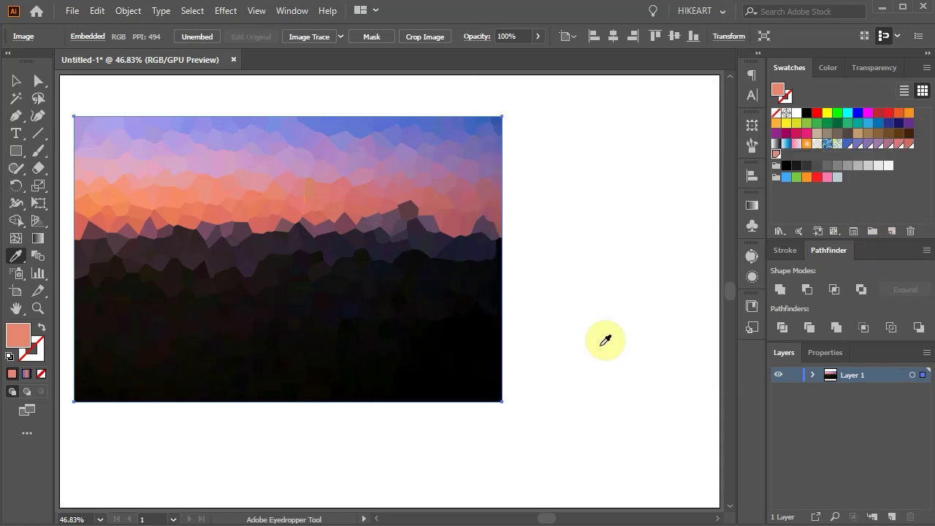
- Add swatches for the purple, dark and near-black (R=12 G=10 B=19) hill colours
{"action": "left_click", "coordinate": [910, 150]}
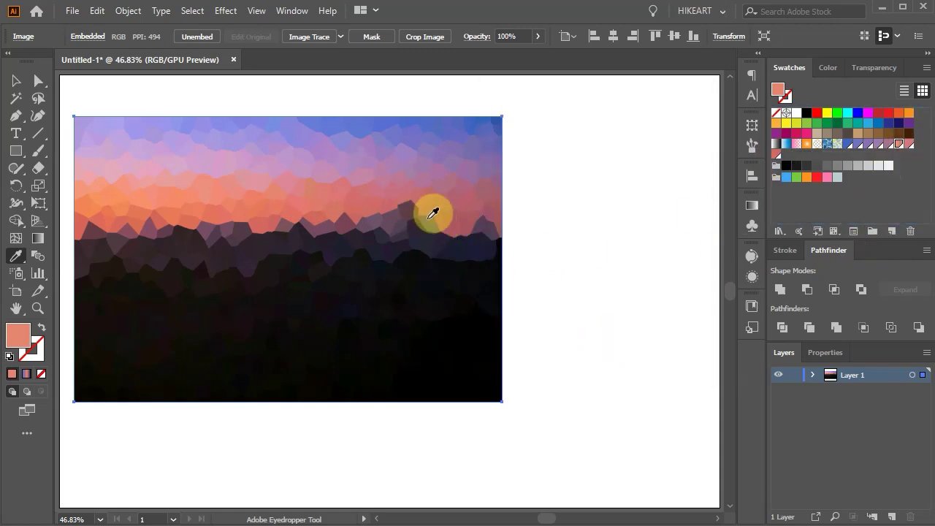
{"action": "left_click", "coordinate": [432, 213]}
{"action": "left_click", "coordinate": [891, 231]}
{"action": "left_click", "coordinate": [610, 349]}
{"action": "left_click", "coordinate": [405, 228]}
{"action": "left_click", "coordinate": [891, 230]}
{"action": "left_click", "coordinate": [594, 348]}
{"action": "left_click", "coordinate": [444, 261]}
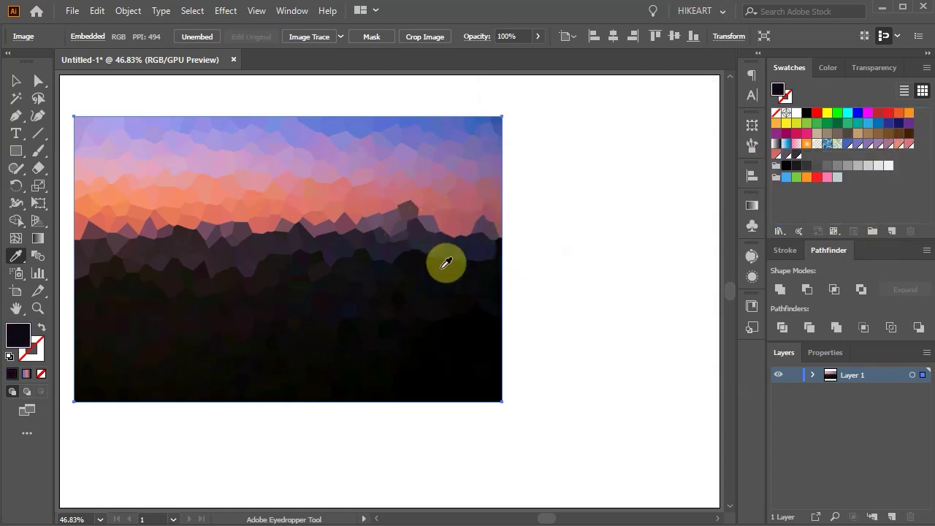
{"action": "left_click", "coordinate": [891, 231]}
{"action": "left_click", "coordinate": [593, 349]}
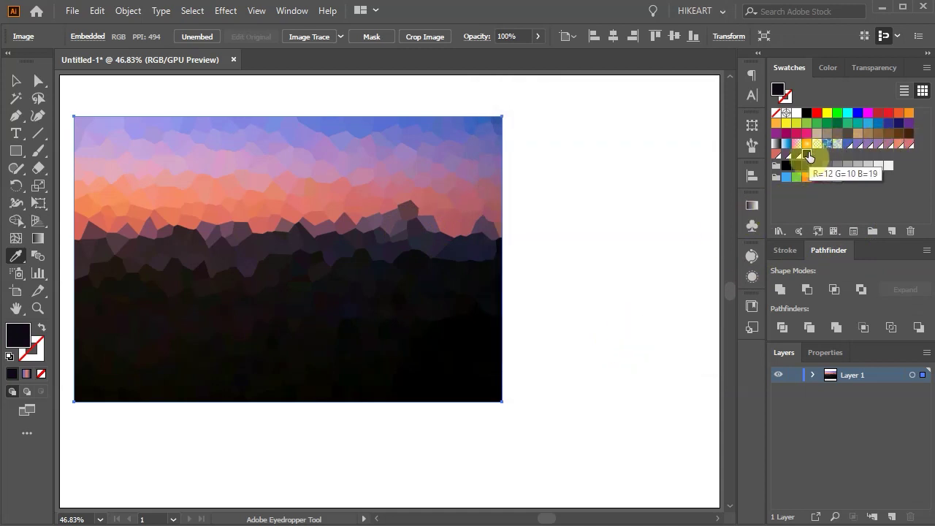
- Select and reorder the sampled swatches, then group them as colour group 'sunset'
{"action": "left_click", "coordinate": [789, 155], "text": "shift"}
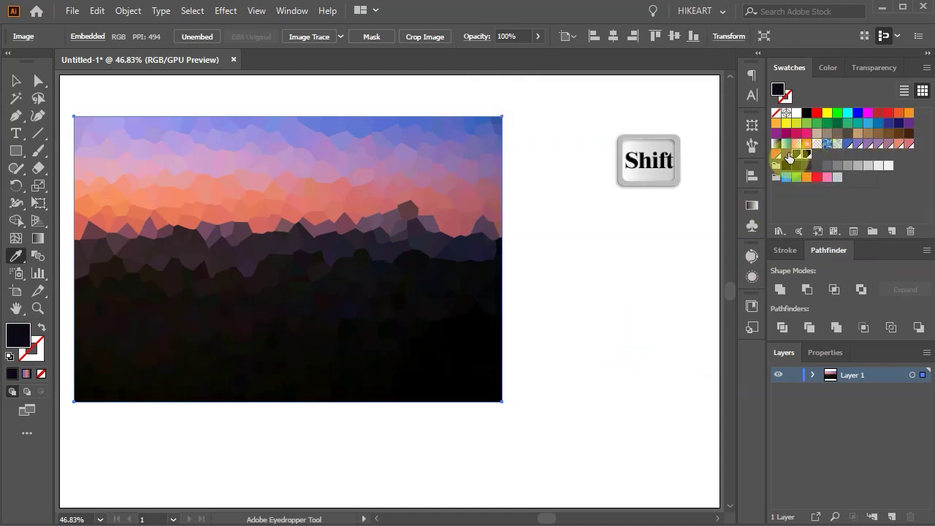
{"action": "left_click_drag", "start_coordinate": [789, 156], "coordinate": [850, 145]}
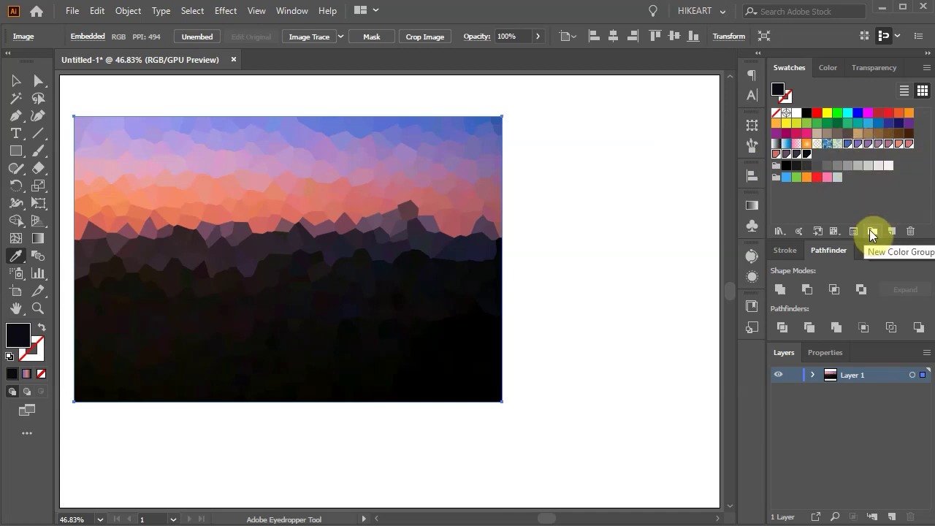
{"action": "left_click", "coordinate": [871, 231]}
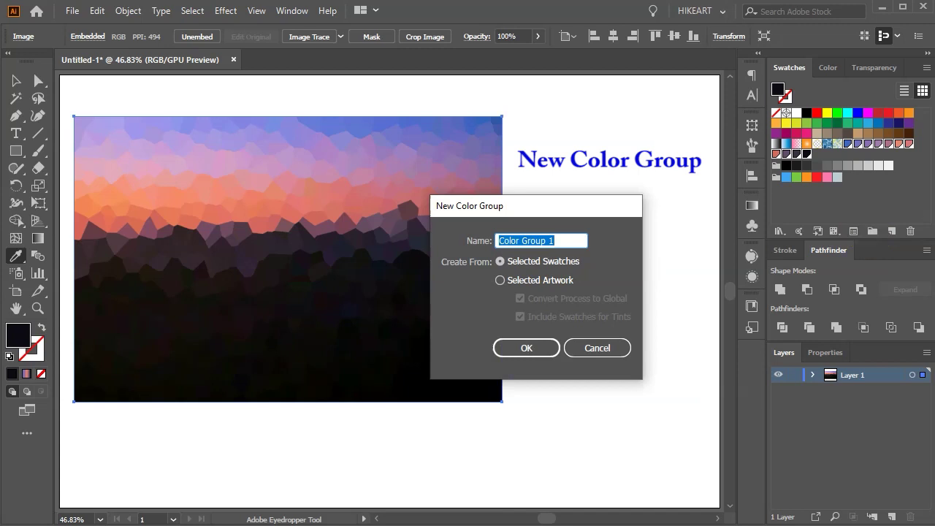
{"action": "type", "text": "sunset"}
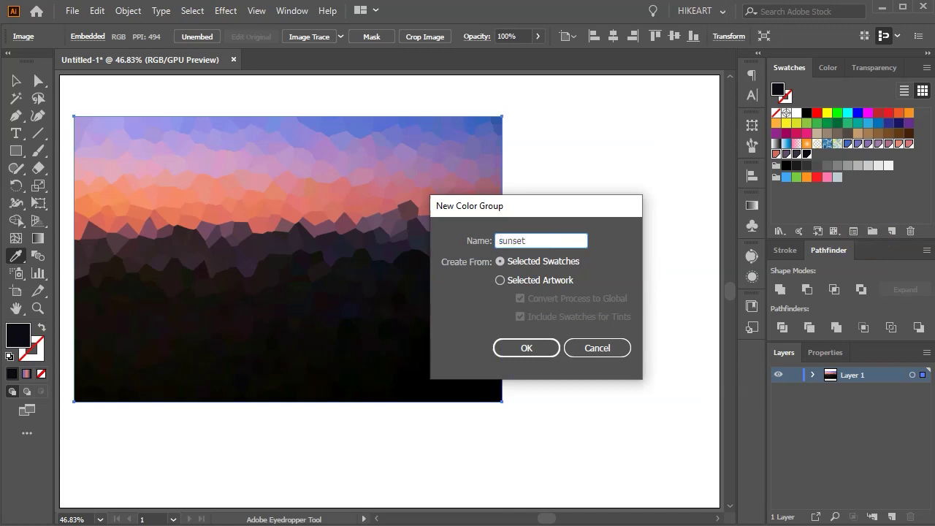
{"action": "left_click", "coordinate": [552, 347]}
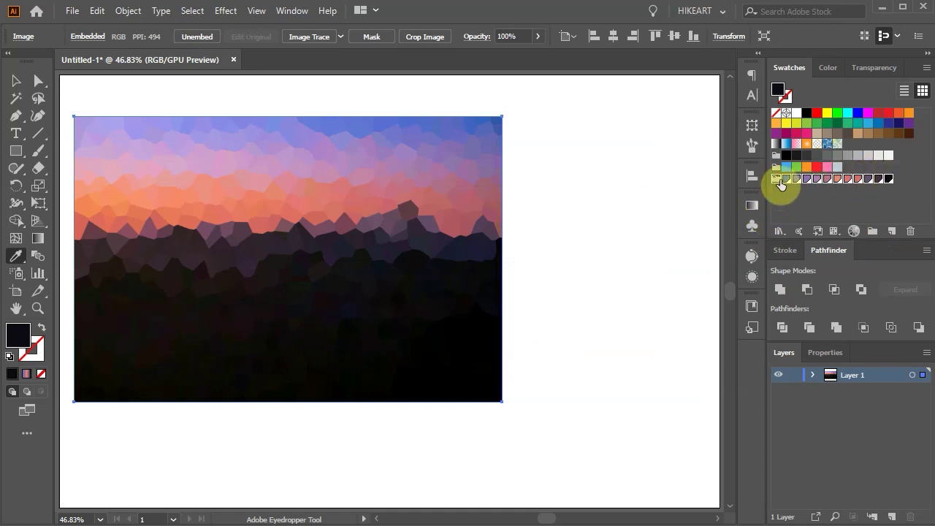
{"action": "left_click", "coordinate": [813, 196]}
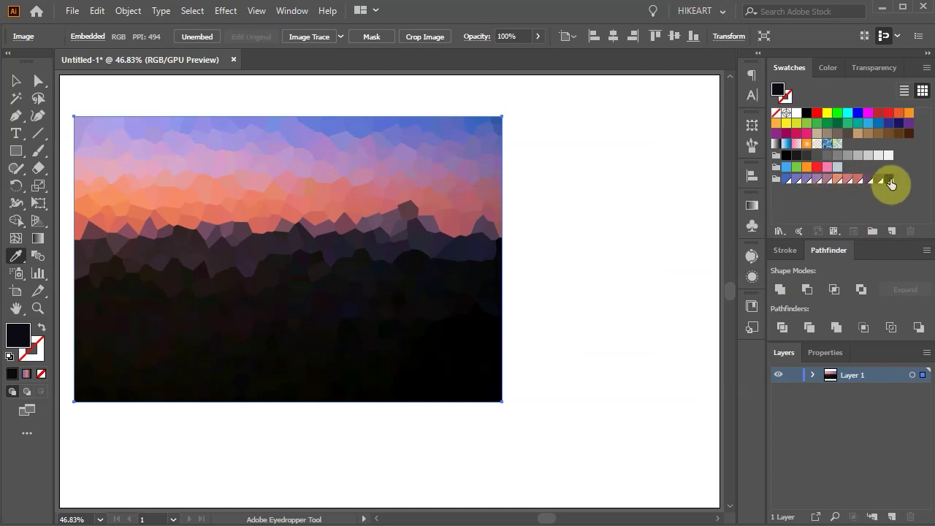
- Drag the near-black R=12 G=10 B=19 swatch to the end of the sunset group
{"action": "left_click", "coordinate": [826, 182]}
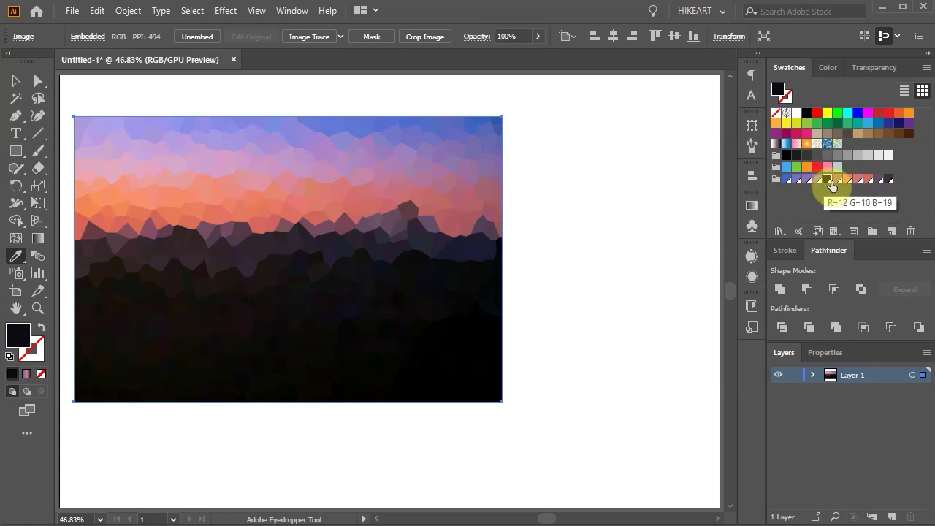
{"action": "left_click_drag", "start_coordinate": [825, 184], "coordinate": [899, 184]}
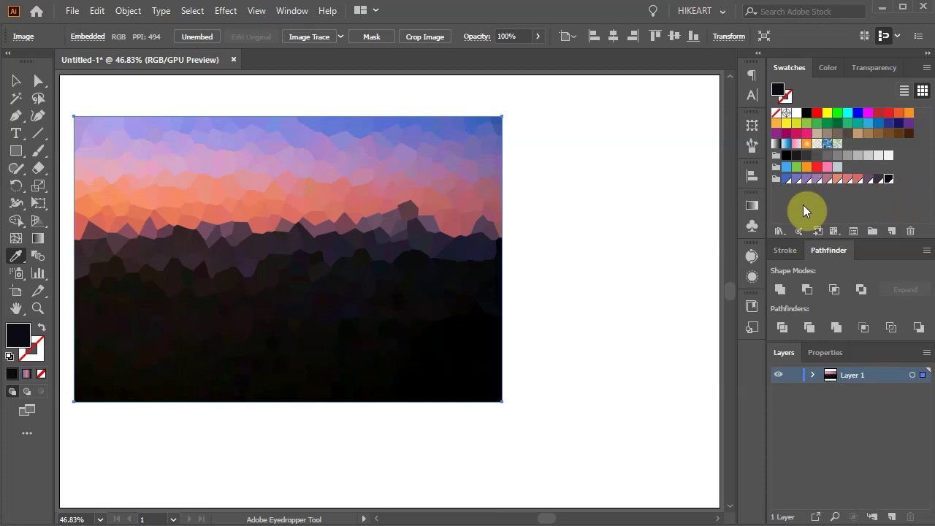
- Save the sunset swatch group as a swatch library file named 'sunset'
{"action": "left_click", "coordinate": [775, 179]}
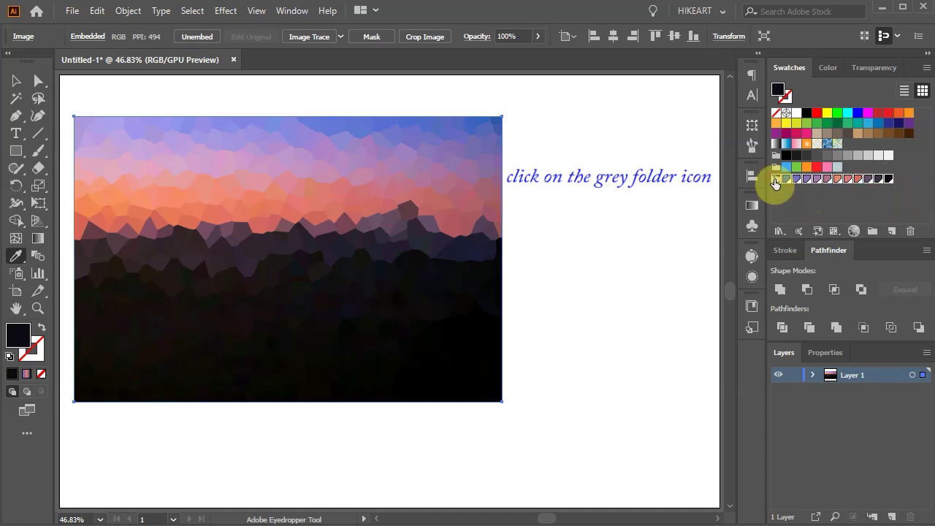
{"action": "left_click", "coordinate": [779, 231]}
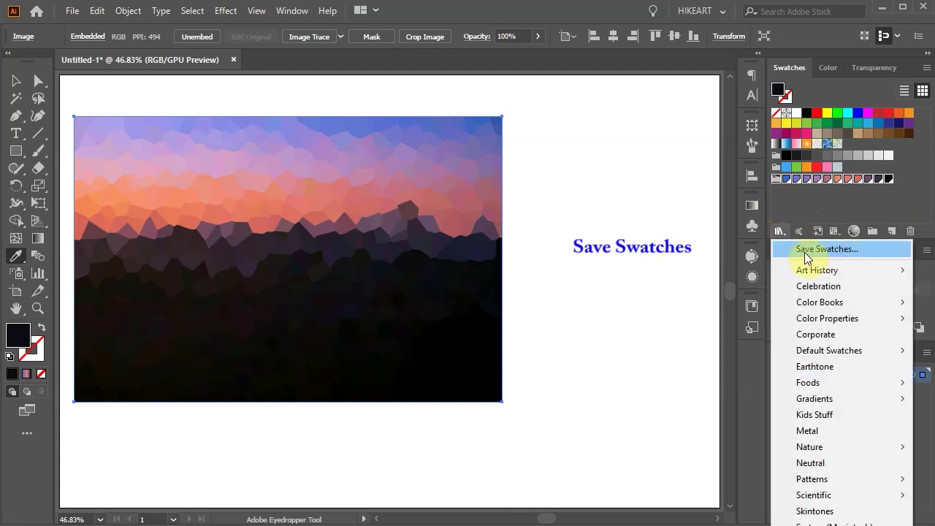
{"action": "left_click", "coordinate": [830, 249]}
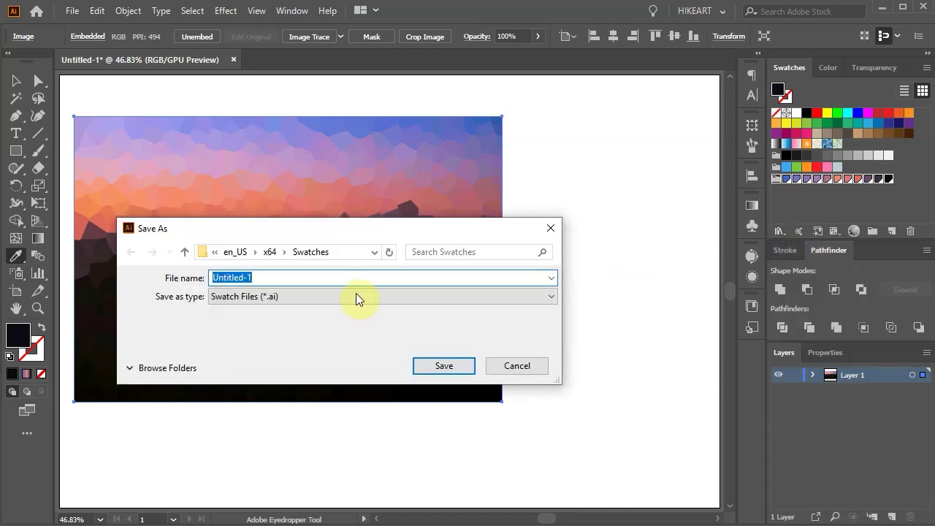
{"action": "type", "text": "sunset"}
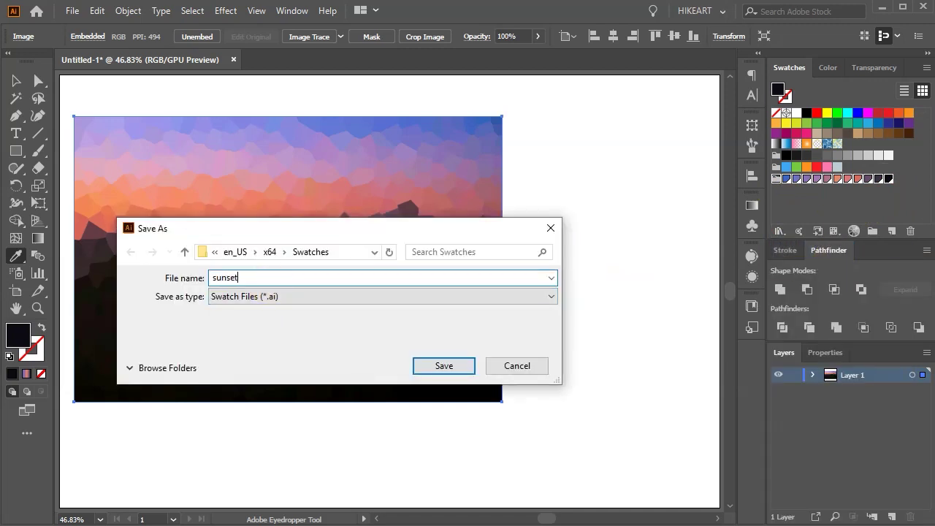
{"action": "left_click", "coordinate": [448, 366]}
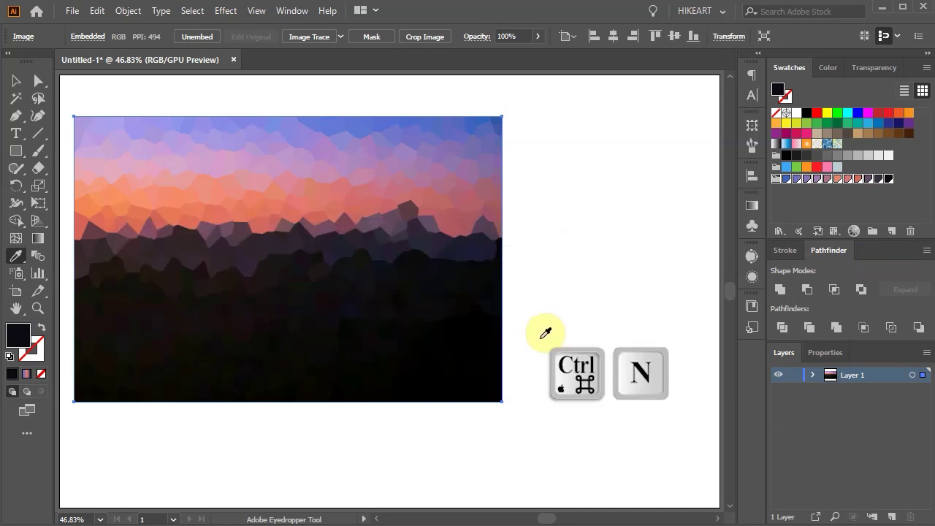
- Deselect the image and create a new blank document
{"action": "left_click", "coordinate": [570, 327], "text": "ctrl"}
{"action": "left_click", "coordinate": [432, 240], "text": "ctrl"}
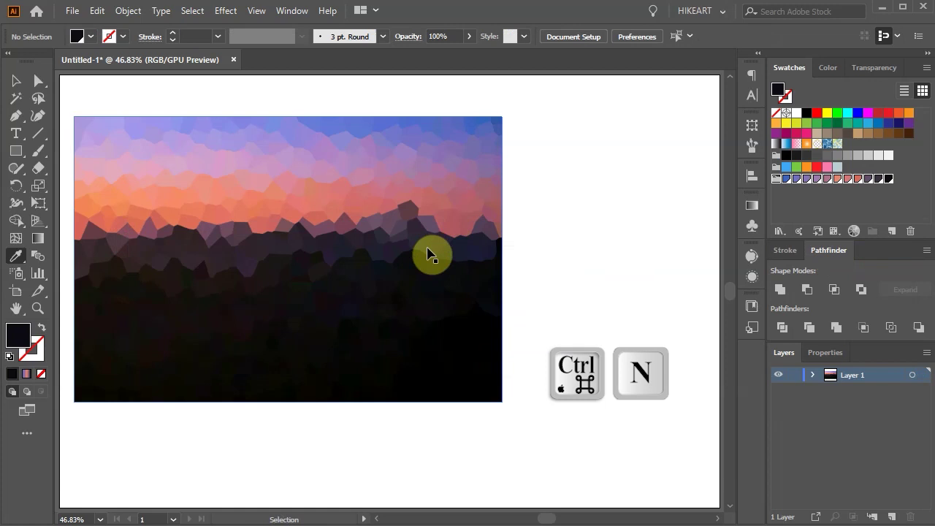
{"action": "key", "text": "ctrl+n"}
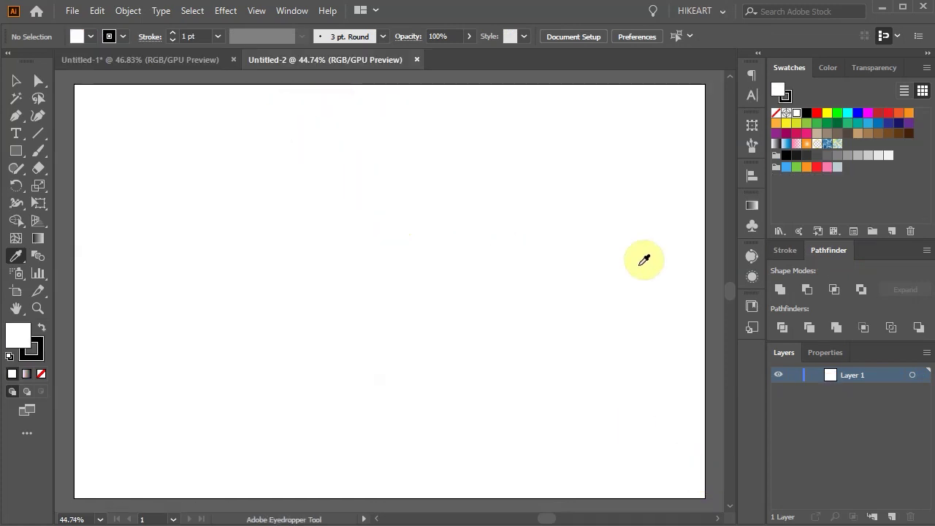
- Load the user-defined 'sunset' swatch library and add its colour group to the document swatches
{"action": "left_click", "coordinate": [779, 230]}
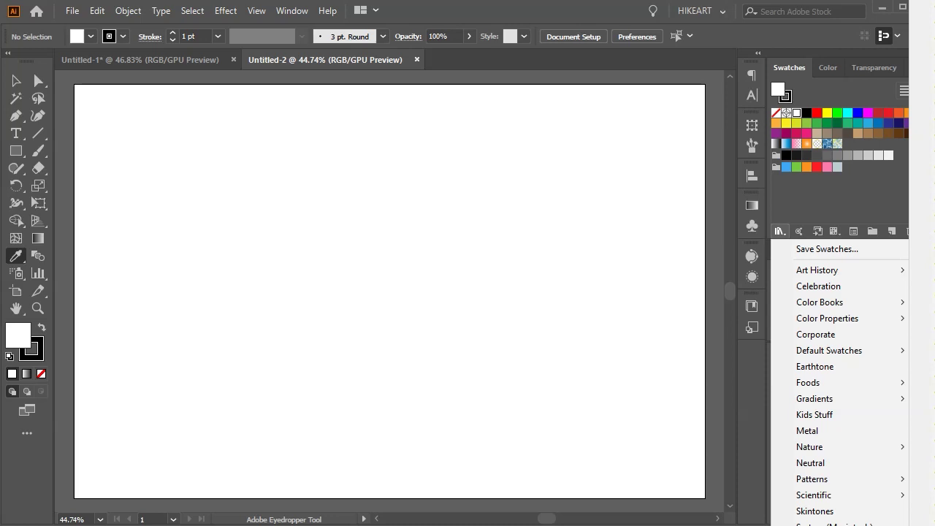
{"action": "left_click", "coordinate": [589, 486]}
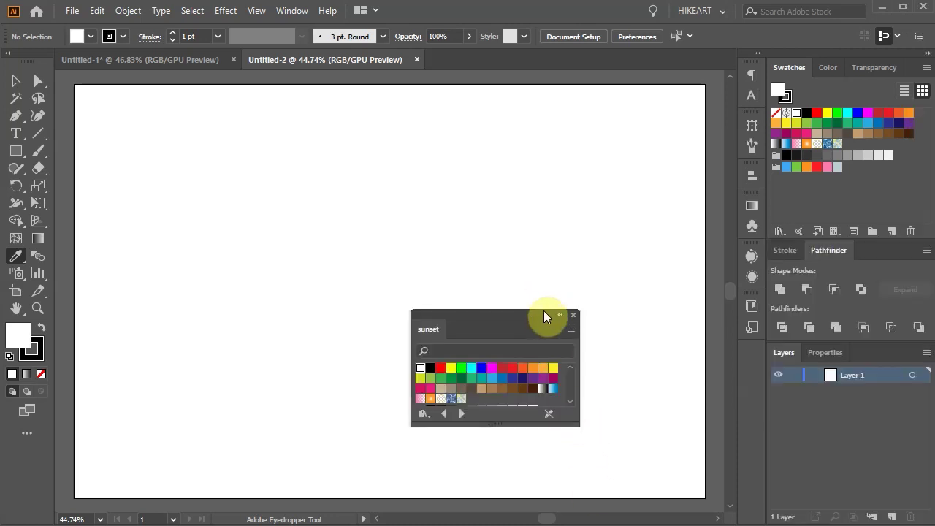
{"action": "left_click_drag", "start_coordinate": [547, 317], "coordinate": [555, 163]}
{"action": "left_click_drag", "start_coordinate": [577, 265], "coordinate": [593, 400]}
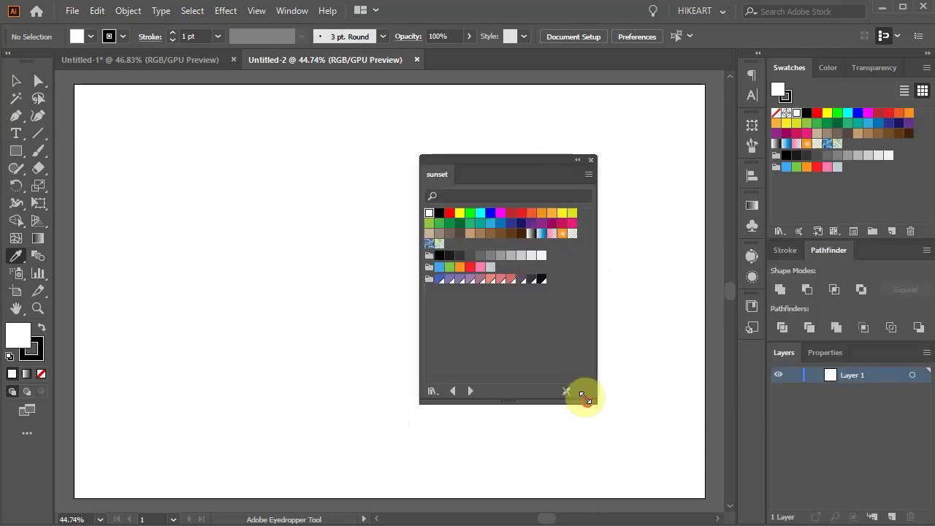
{"action": "left_click", "coordinate": [429, 282]}
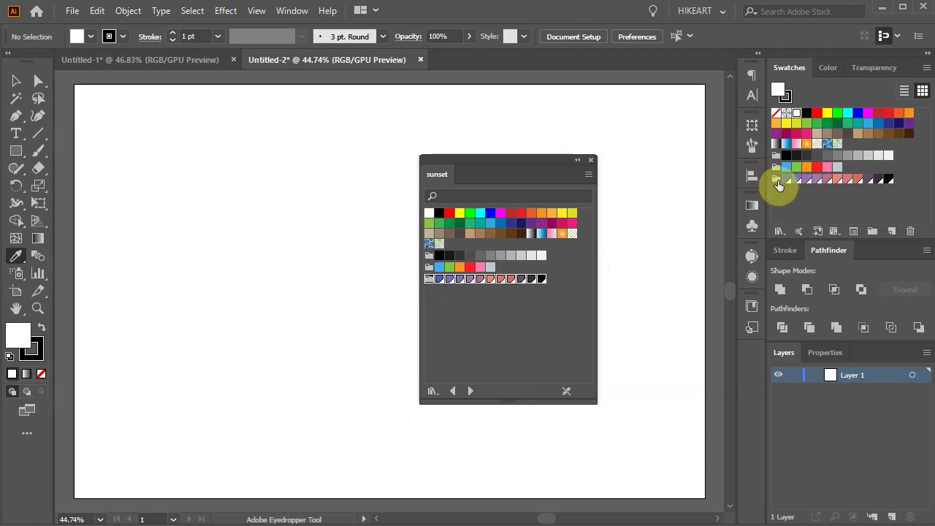
{"action": "left_click", "coordinate": [591, 160]}
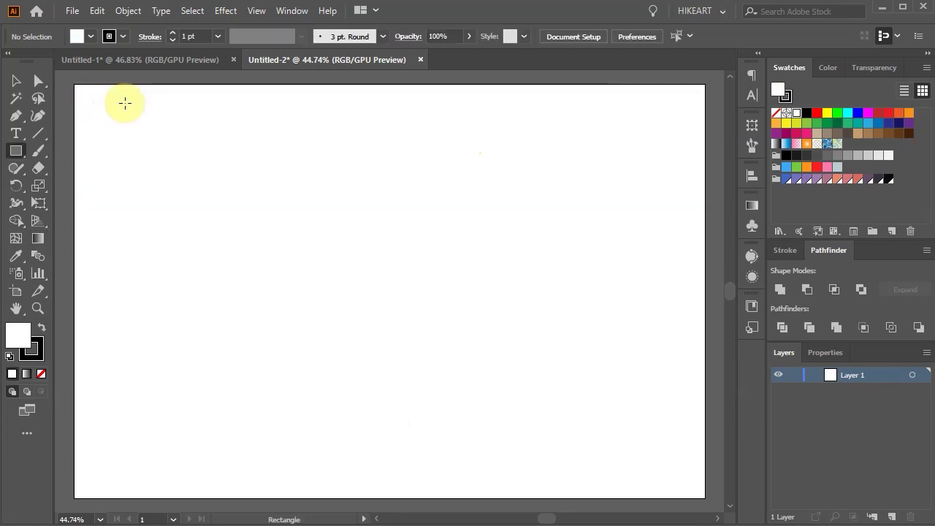
- Draw a rectangle covering the whole artboard and set its stroke to None
{"action": "key", "text": "m"}
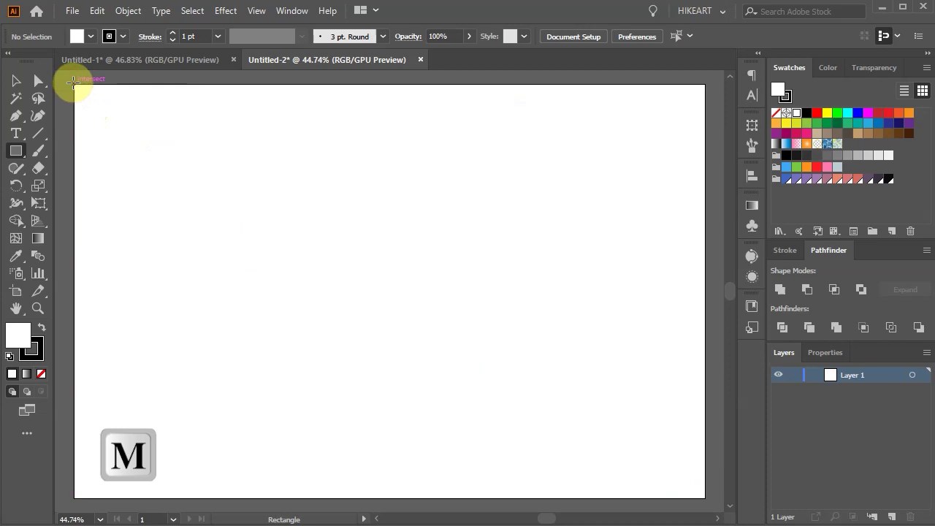
{"action": "mouse_move", "coordinate": [72, 80]}
{"action": "left_mouse_down"}
{"action": "mouse_move", "coordinate": [528, 401]}
{"action": "mouse_move", "coordinate": [705, 499]}
{"action": "left_mouse_up"}
{"action": "left_click", "coordinate": [40, 359]}
{"action": "left_click", "coordinate": [47, 375]}
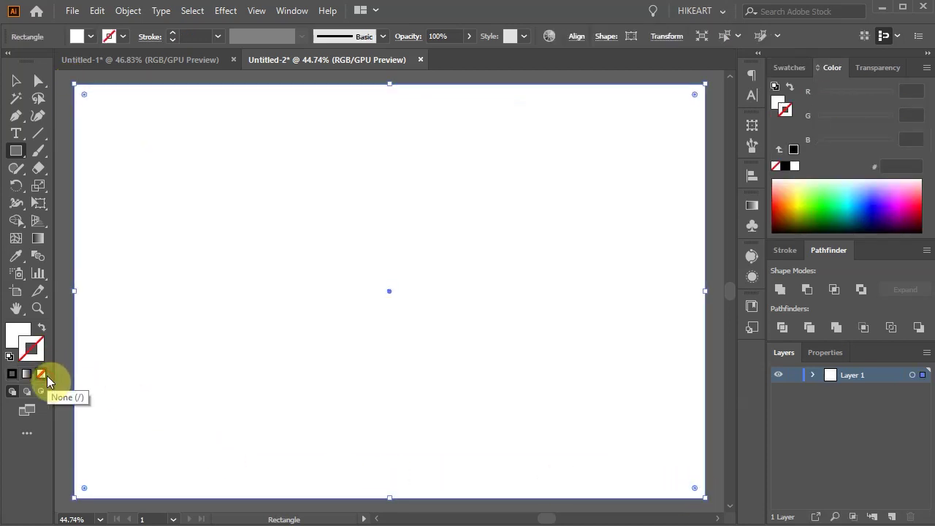
- Fill the rectangle with the default white-to-black linear gradient
{"action": "left_click", "coordinate": [16, 334]}
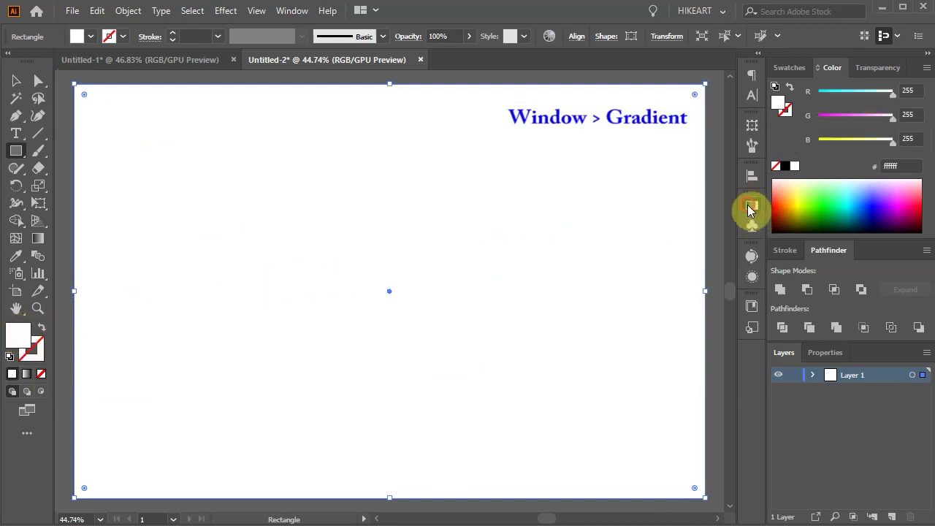
{"action": "left_click", "coordinate": [749, 210]}
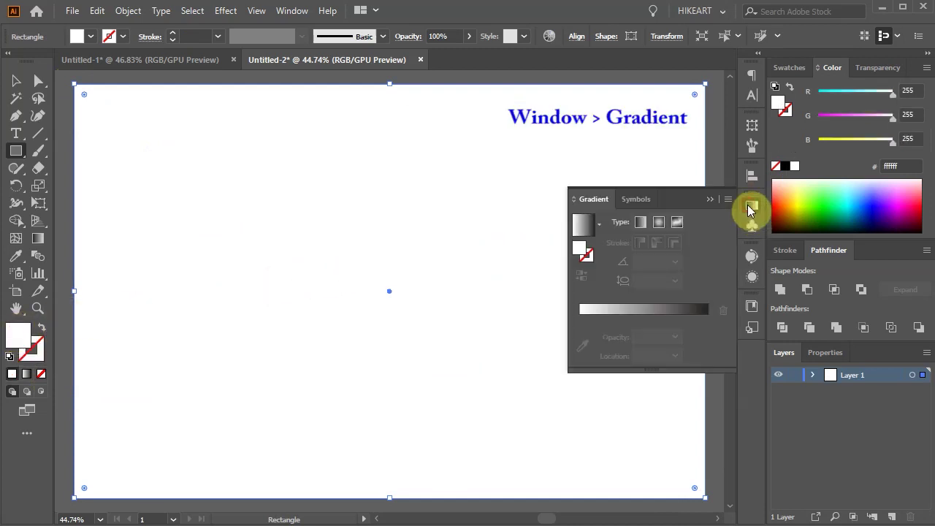
{"action": "left_click", "coordinate": [588, 229]}
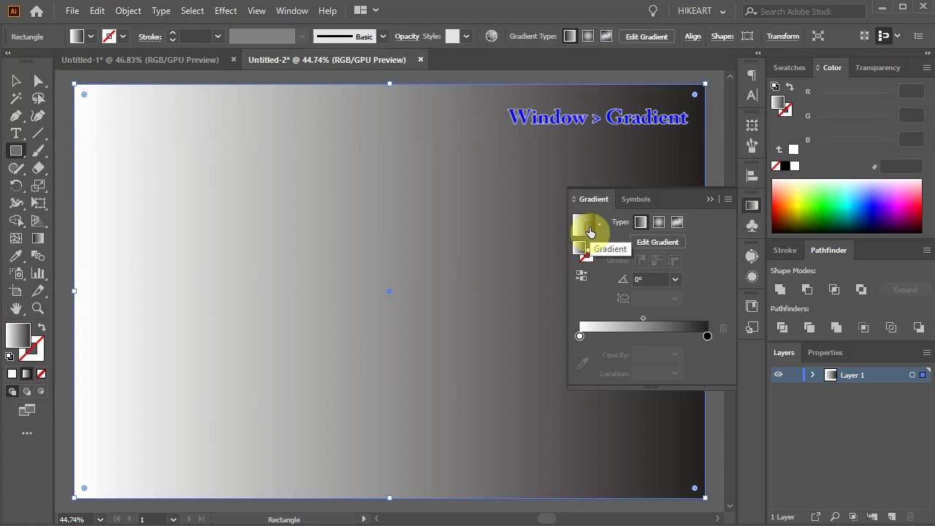
- Replace the gradient stops with sunset swatches: blue, purple, salmon, pink and a near-black end
{"action": "left_click", "coordinate": [789, 74]}
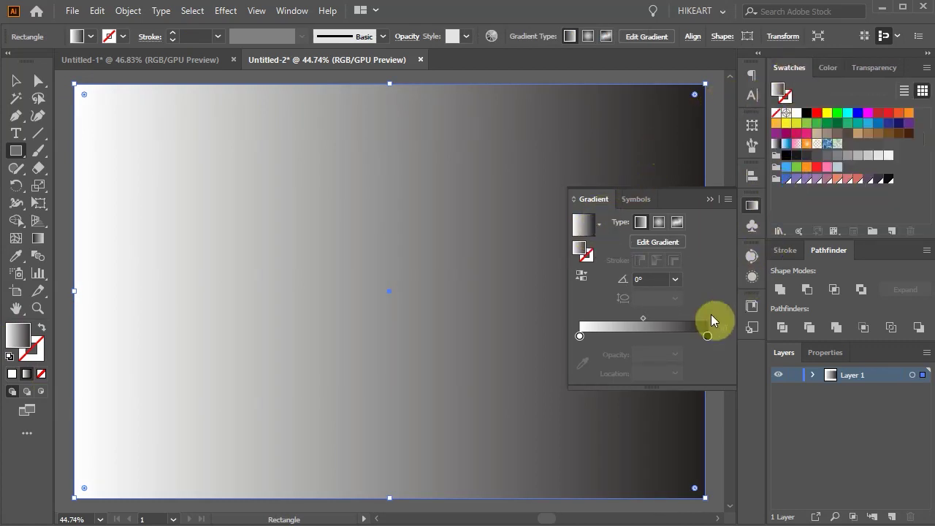
{"action": "left_click_drag", "start_coordinate": [712, 320], "coordinate": [695, 336]}
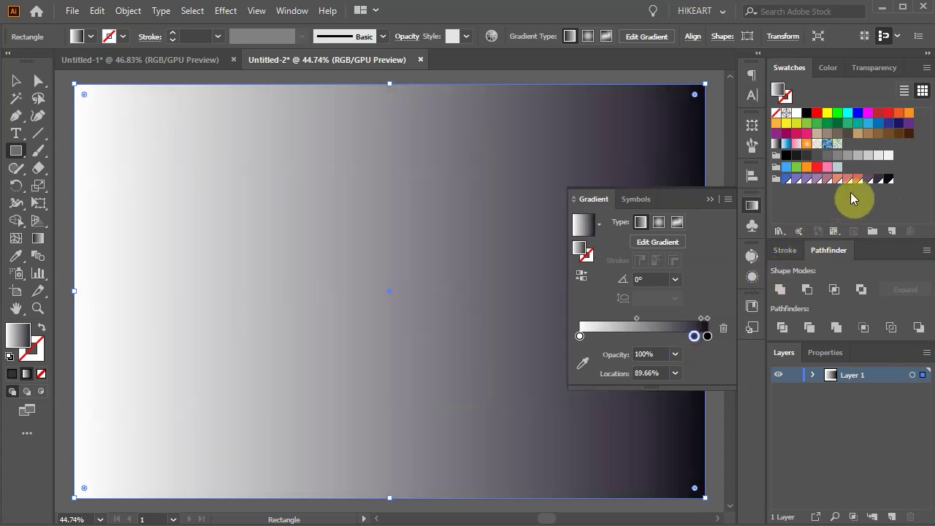
{"action": "left_click_drag", "start_coordinate": [868, 179], "coordinate": [691, 333]}
{"action": "left_click_drag", "start_coordinate": [838, 179], "coordinate": [637, 335]}
{"action": "left_click_drag", "start_coordinate": [799, 173], "coordinate": [672, 340]}
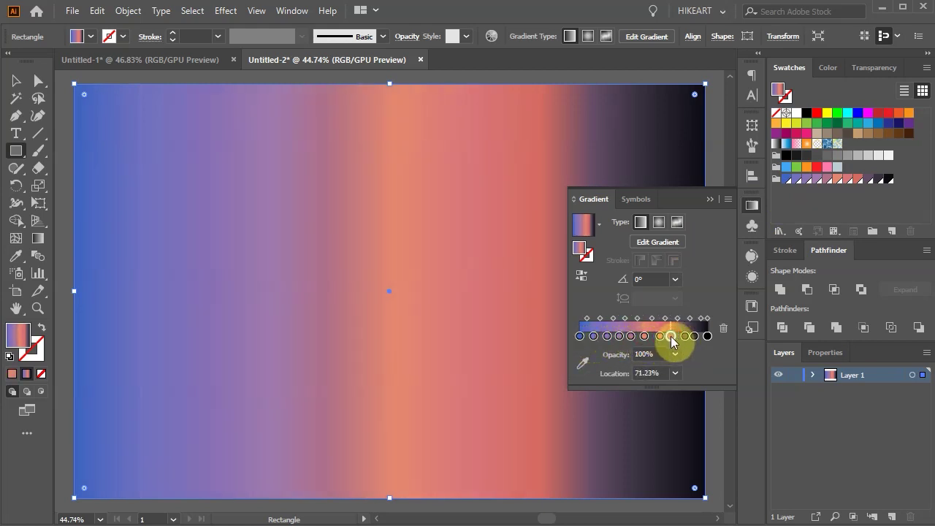
{"action": "key", "text": "v"}
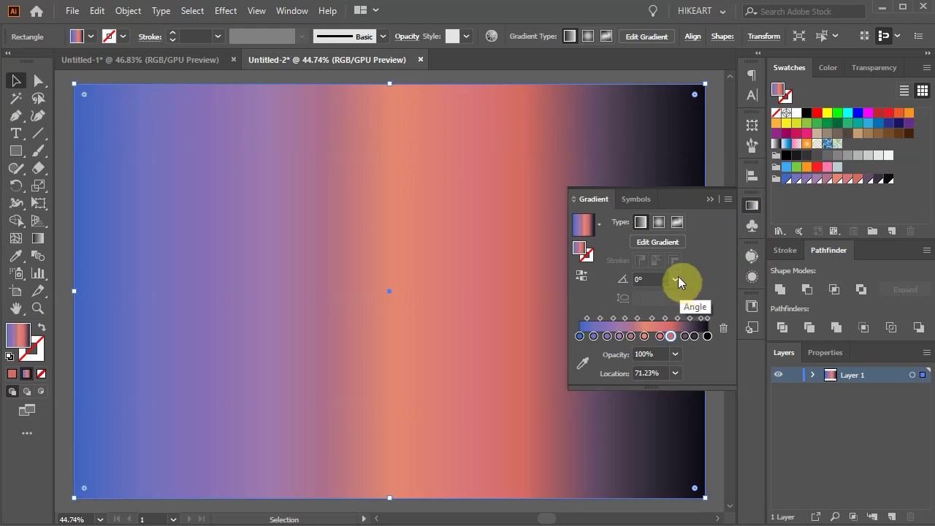
- Set the gradient angle to -90°, remove two surplus colour stops, and deselect the rectangle
{"action": "left_click", "coordinate": [676, 279]}
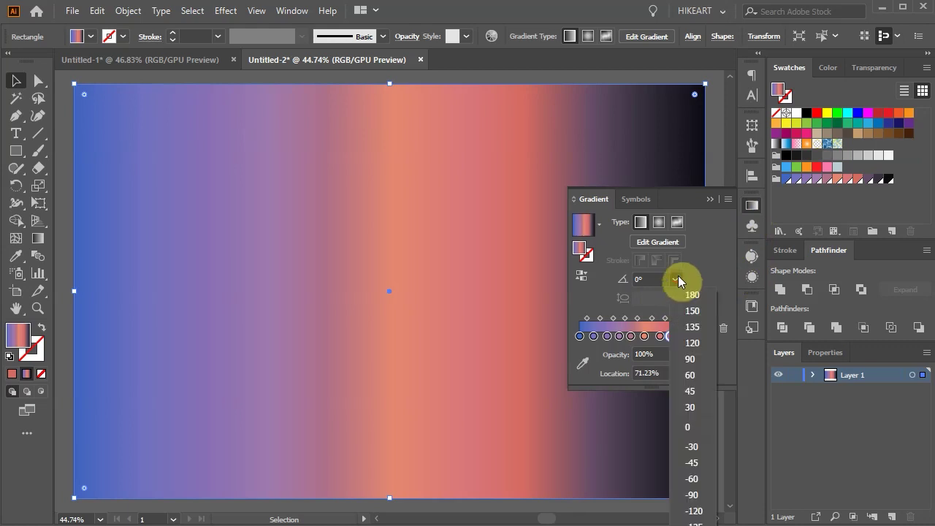
{"action": "left_click", "coordinate": [694, 497]}
{"action": "key", "text": "g"}
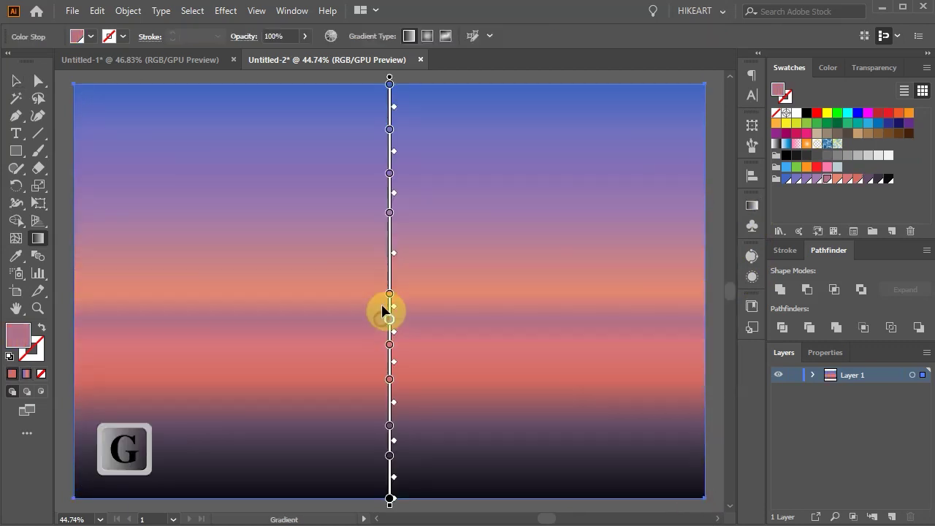
{"action": "left_click_drag", "start_coordinate": [390, 250], "coordinate": [428, 355]}
{"action": "left_click_drag", "start_coordinate": [391, 294], "coordinate": [391, 306]}
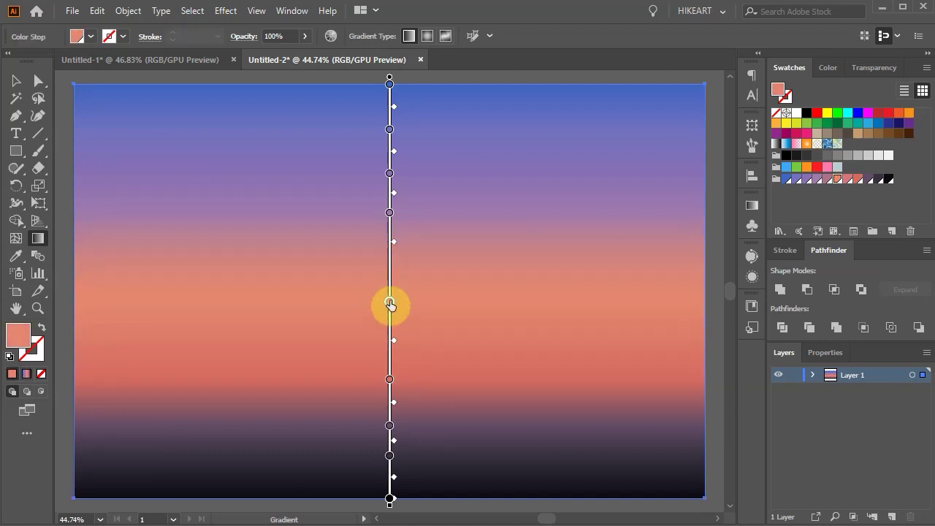
{"action": "key", "text": "ctrl+shift+a"}
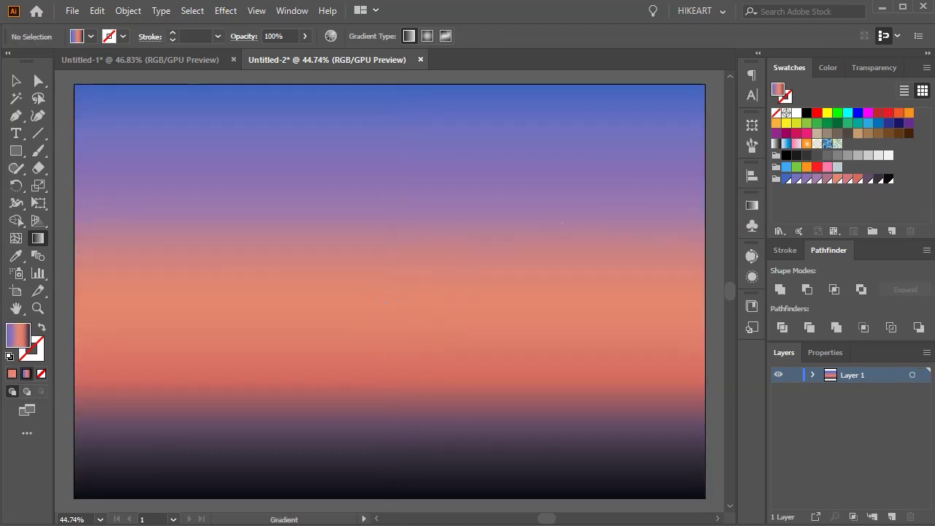